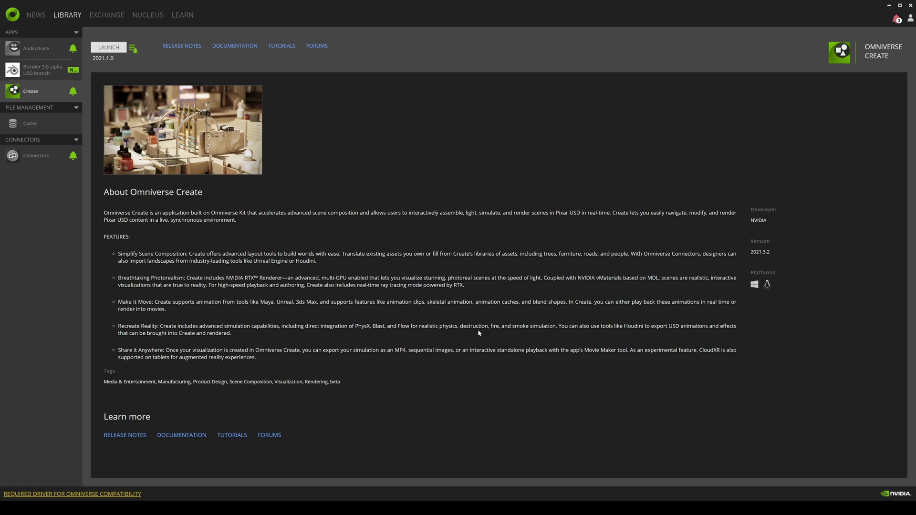
Check the installed connectors in the library and review the apps and connectors offered in the Omniverse Exchange.
click(37, 156)
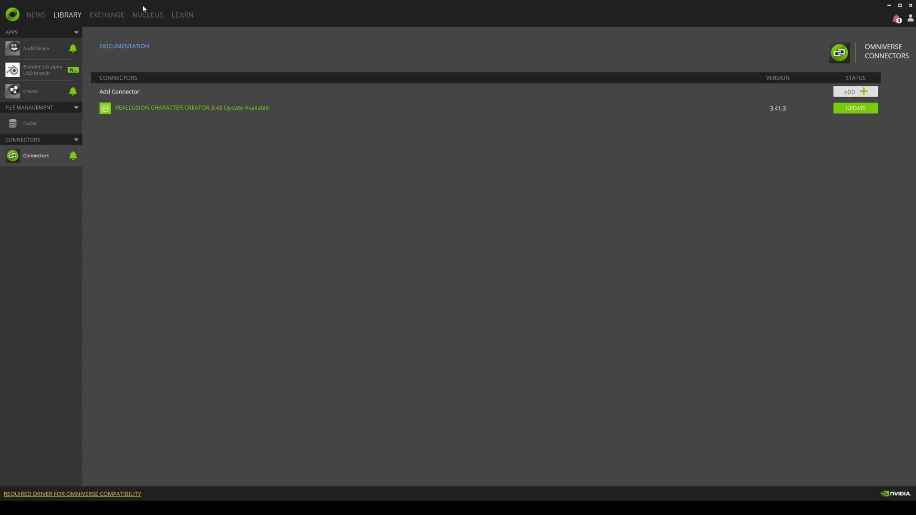
click(107, 15)
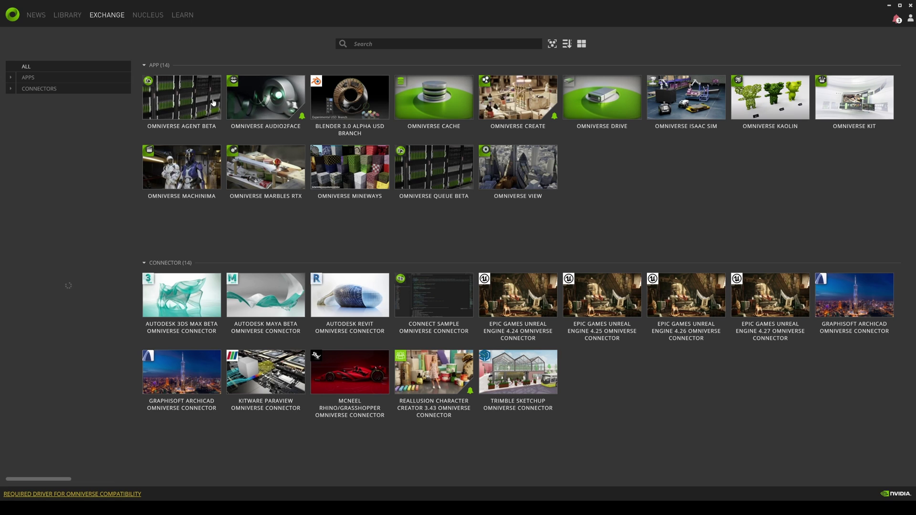
click(54, 90)
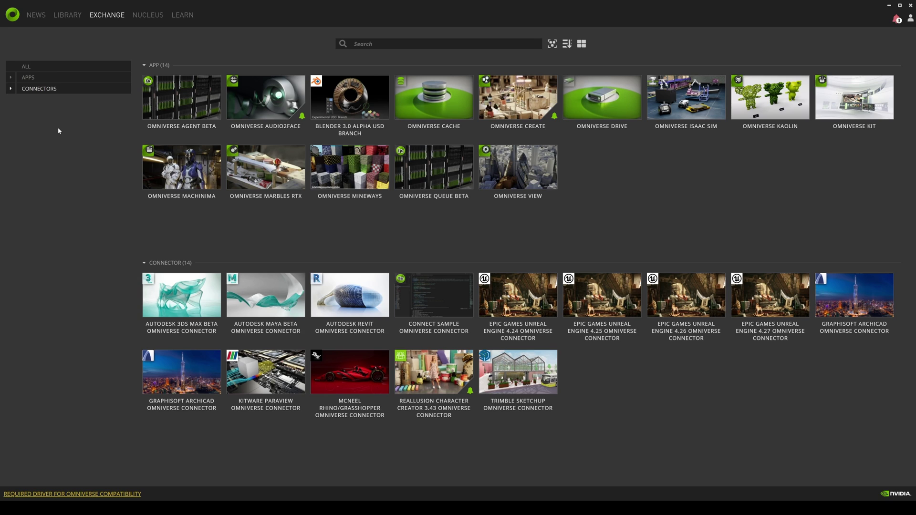
click(65, 14)
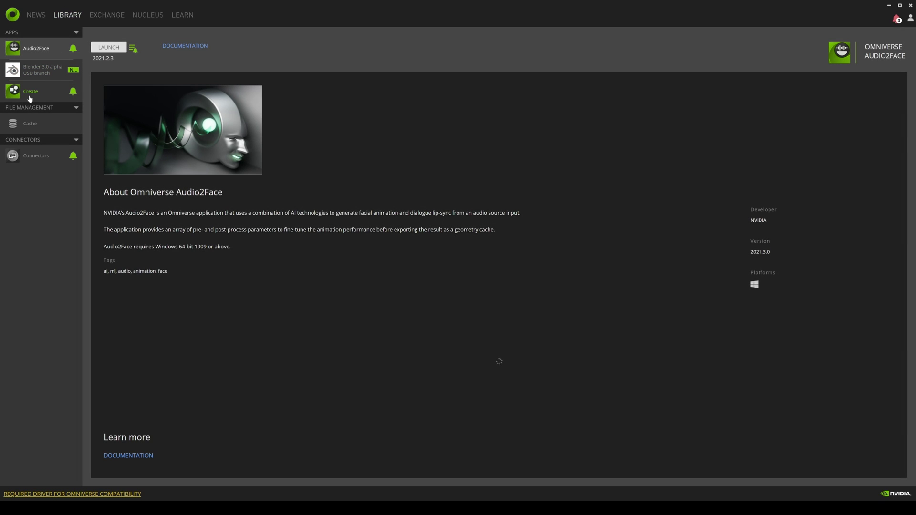
Launch the Blender 3.0 alpha USD branch from the Omniverse Exchange and dismiss its splash screen.
click(115, 16)
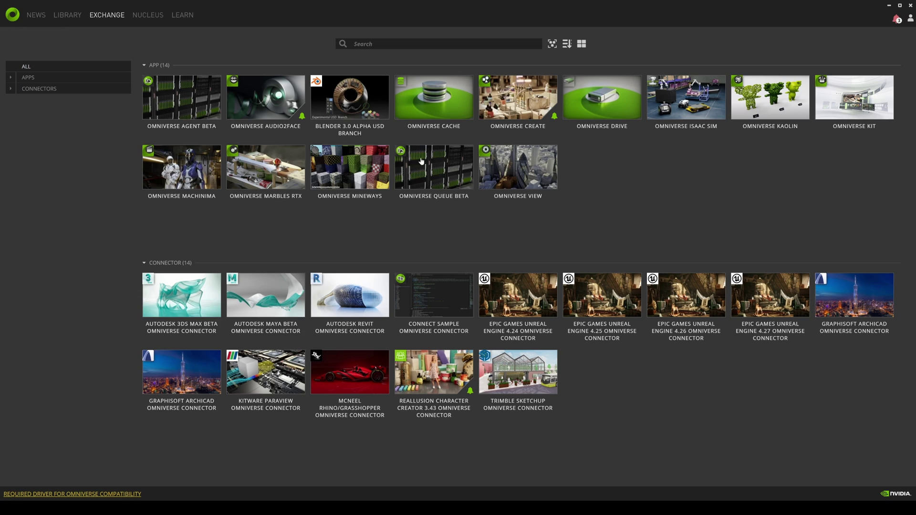
click(367, 116)
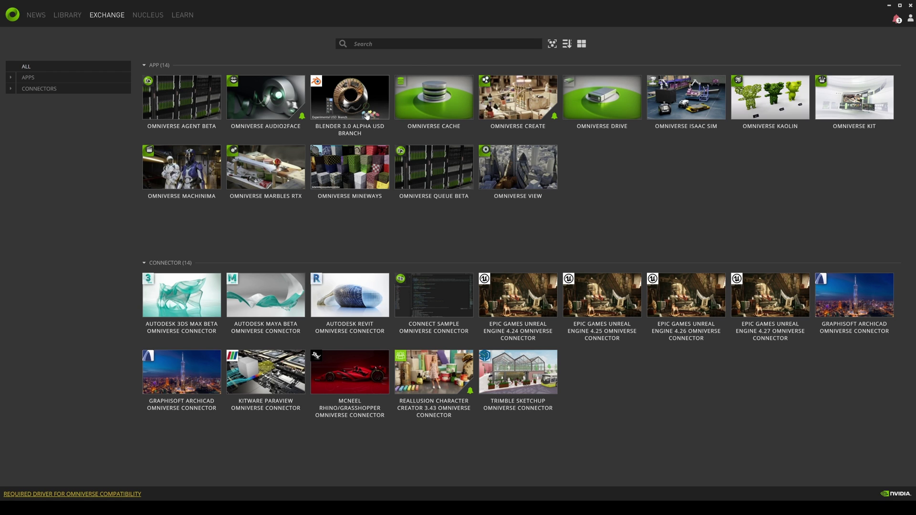
click(710, 70)
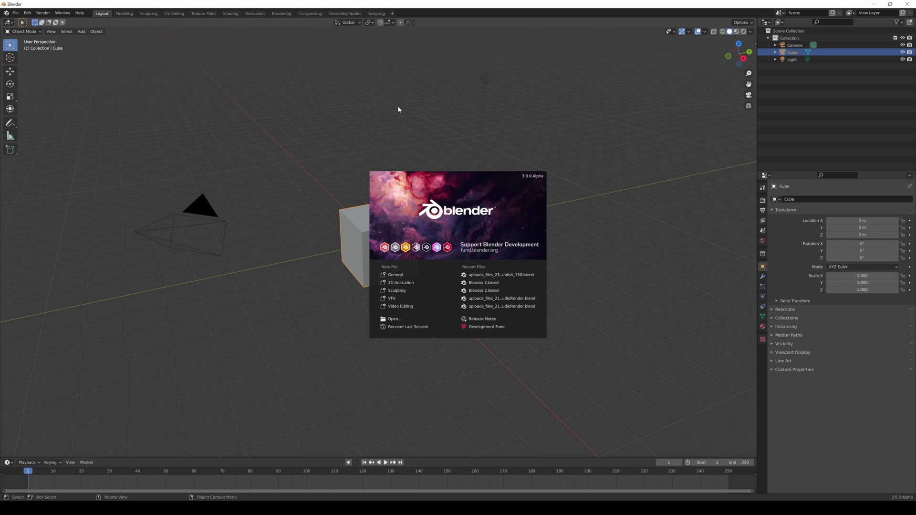
click(580, 199)
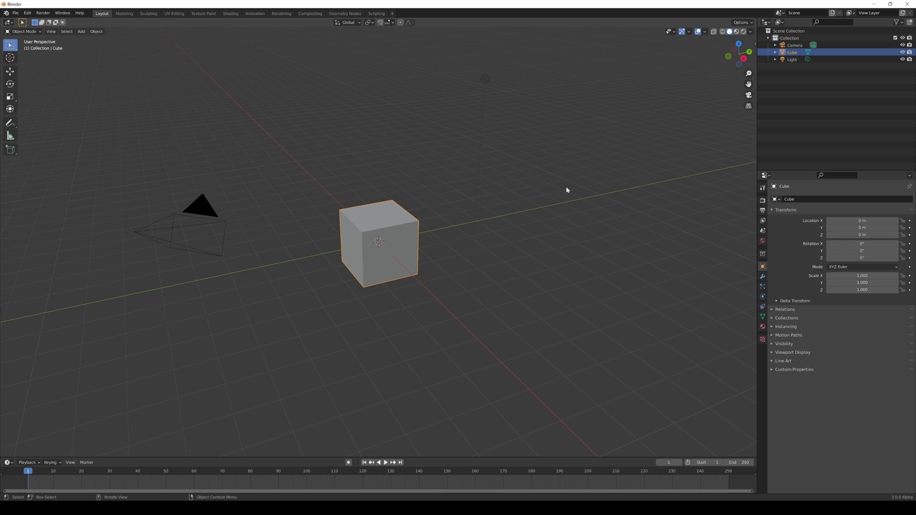
Open the robot scene uploads_files_2355988_Robotics_publish_150.blend in Blender.
click(15, 13)
mouse_move(40, 113)
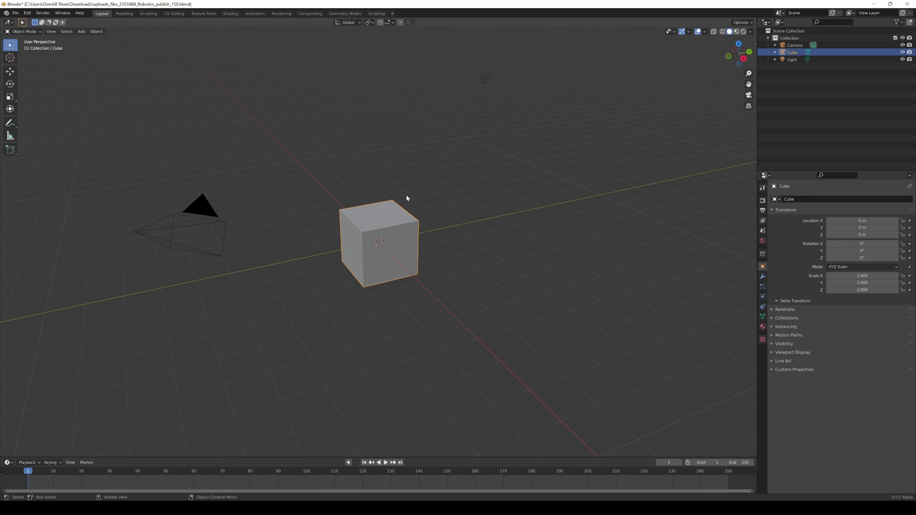
key(ctrl+s)
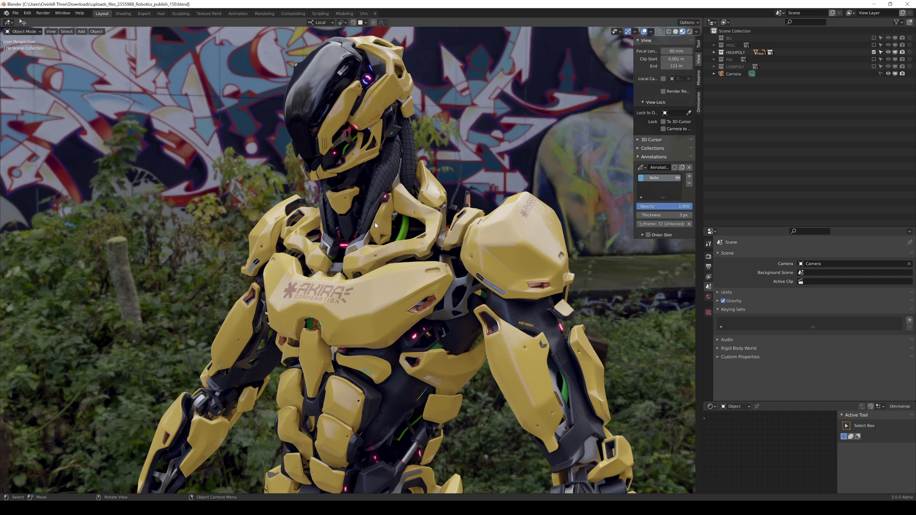
scroll(375, 223, down, 1)
scroll(375, 223, up, 1)
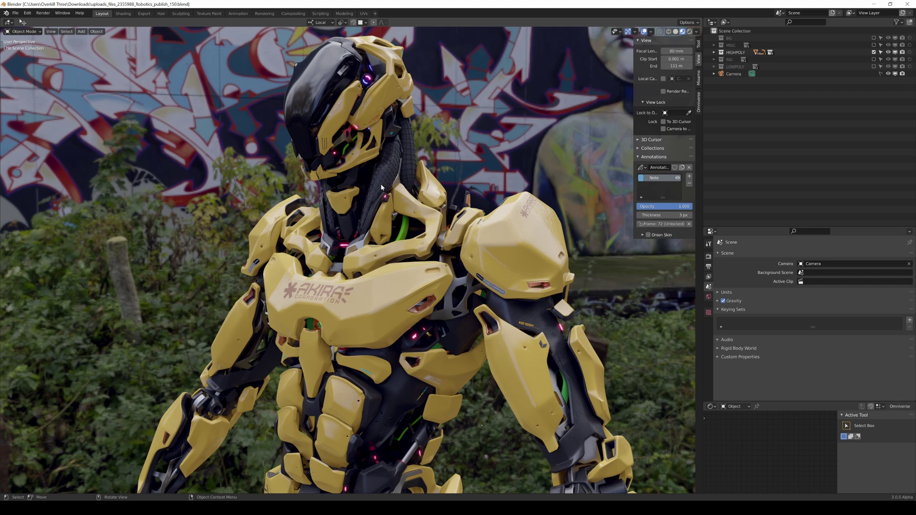
scroll(381, 187, down, 1)
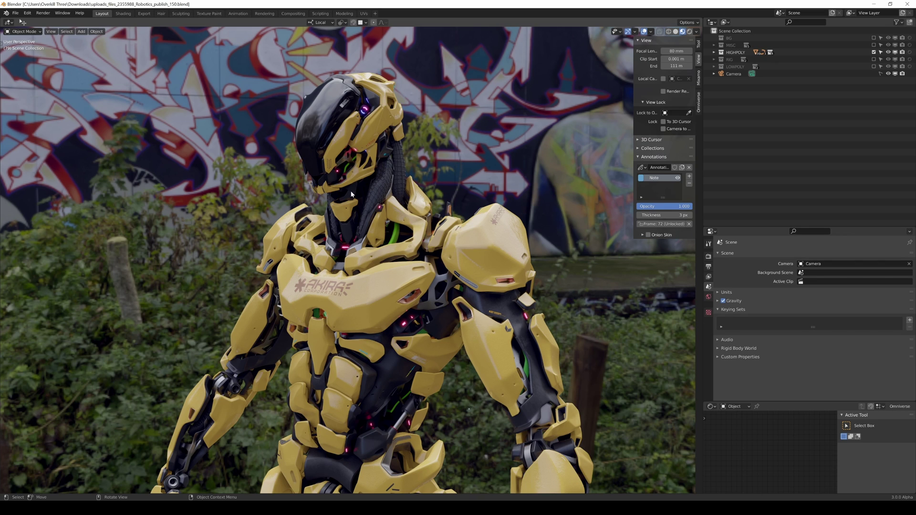
Start a Universal Scene Description export and create a new folder omn on drive D: as its destination.
click(15, 13)
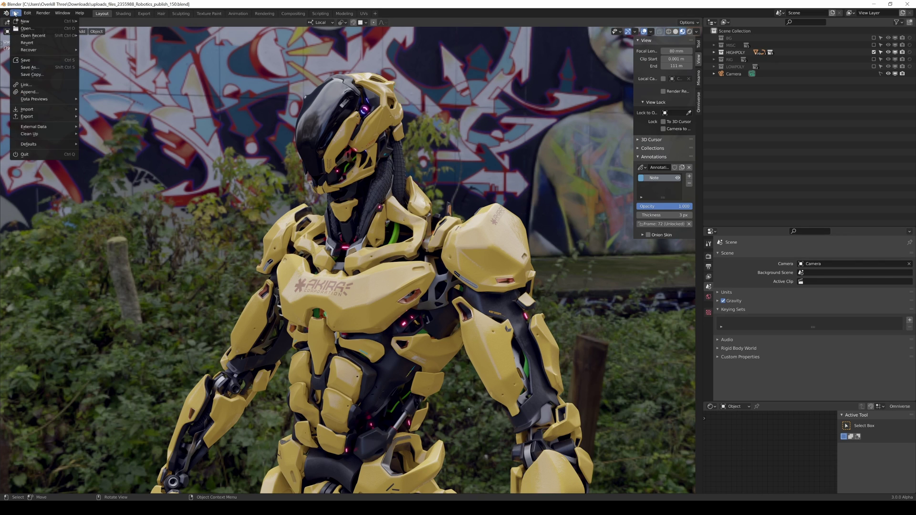
mouse_move(45, 119)
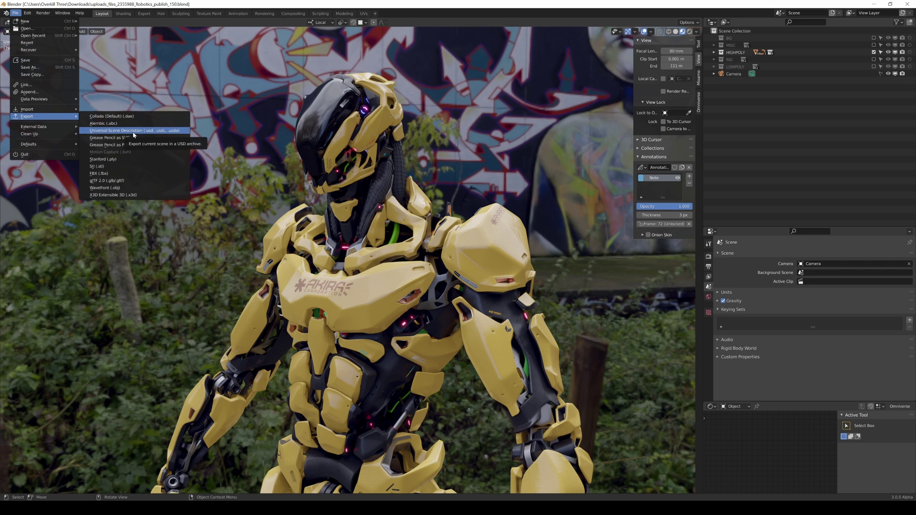
click(133, 132)
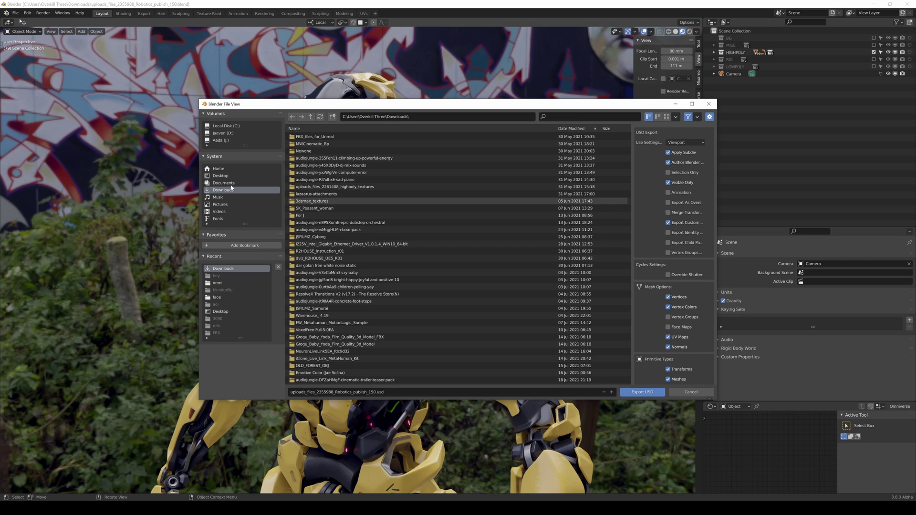
click(223, 133)
right_click(363, 334)
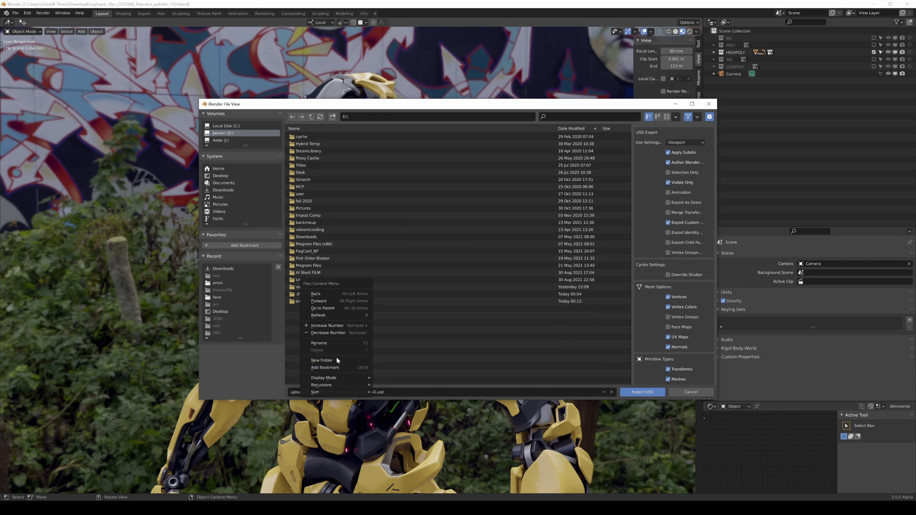
click(334, 360)
text(om)
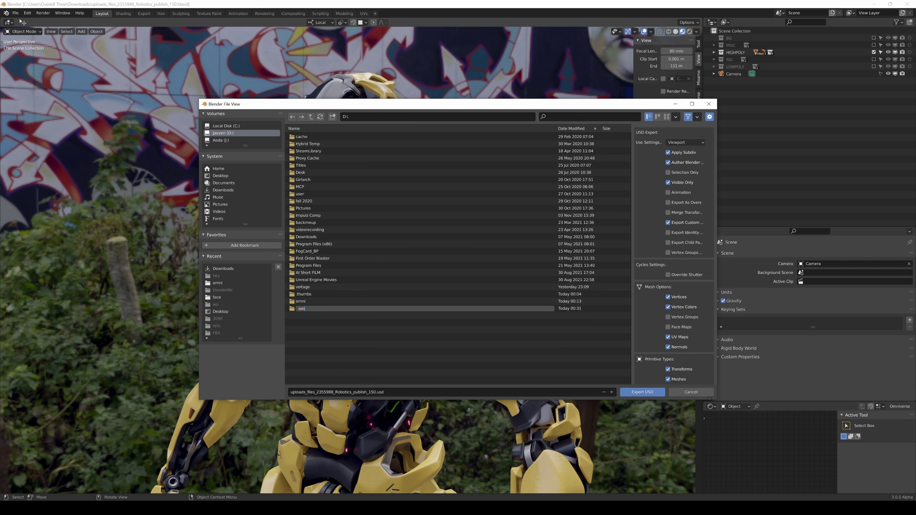
text(ni)
key(Return)
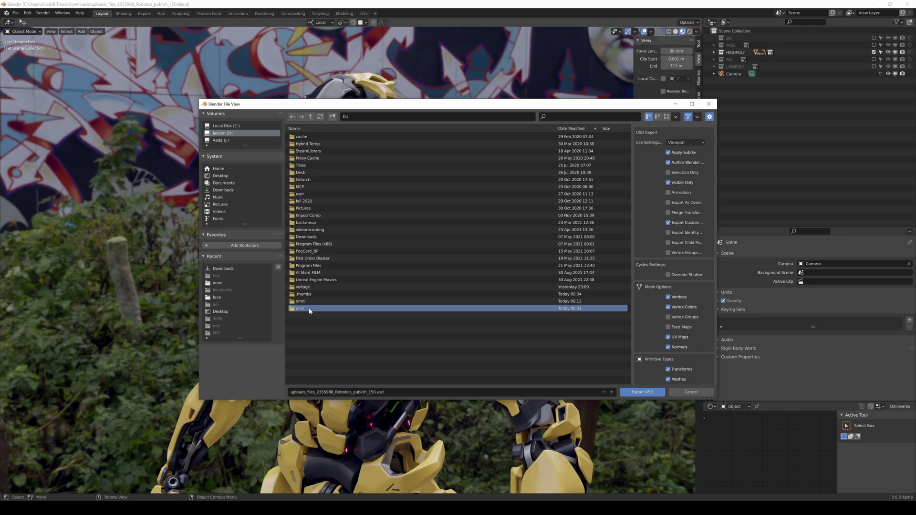
double_click(308, 309)
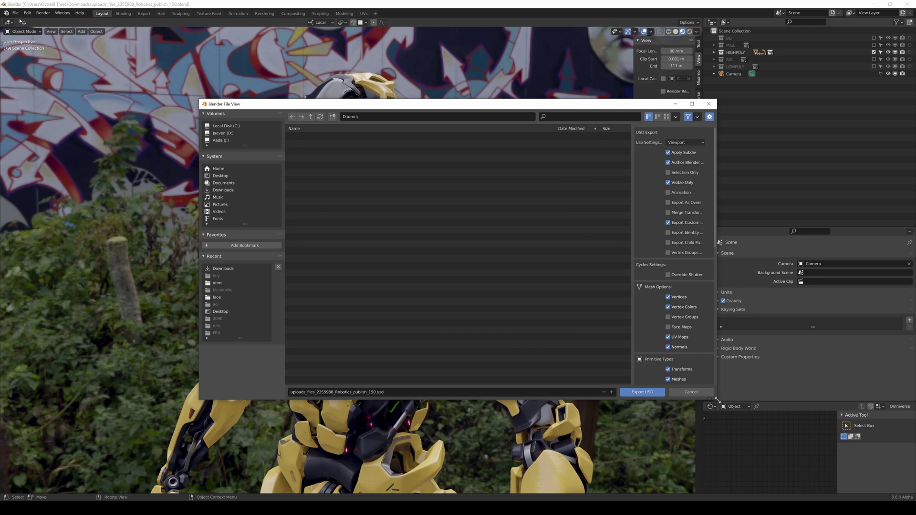
Enlarge the export window and its options area, review the USD settings, and export uploads_files_2355988_Robotics_publish_150.usd.
drag(716, 400, 792, 411)
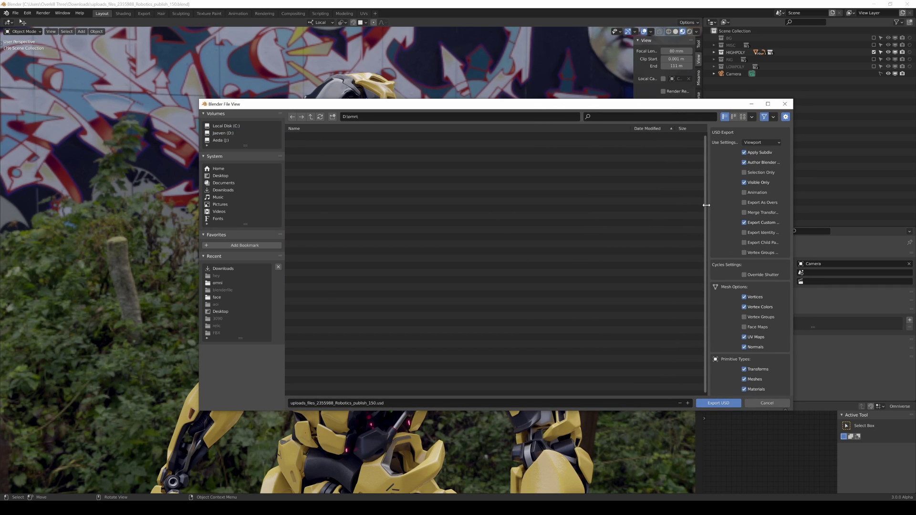
drag(707, 207, 585, 207)
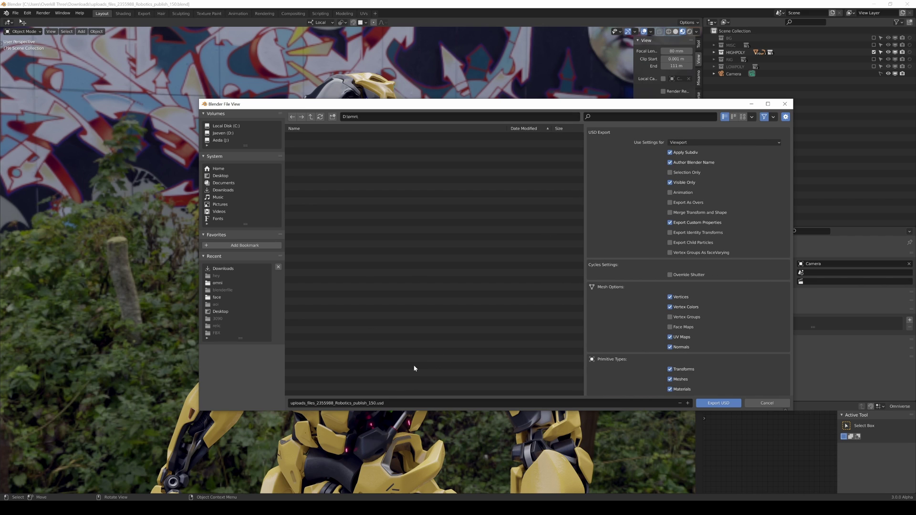
scroll(706, 270, down, 6)
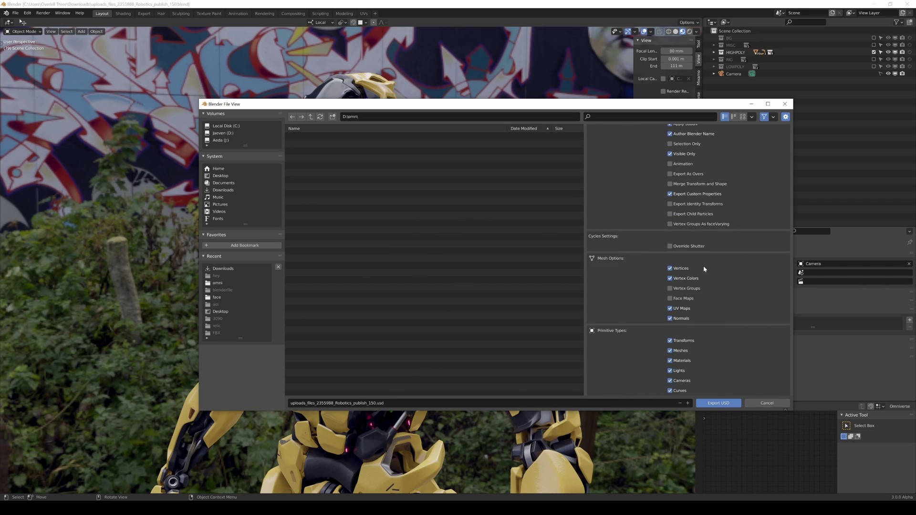
scroll(720, 286, down, 8)
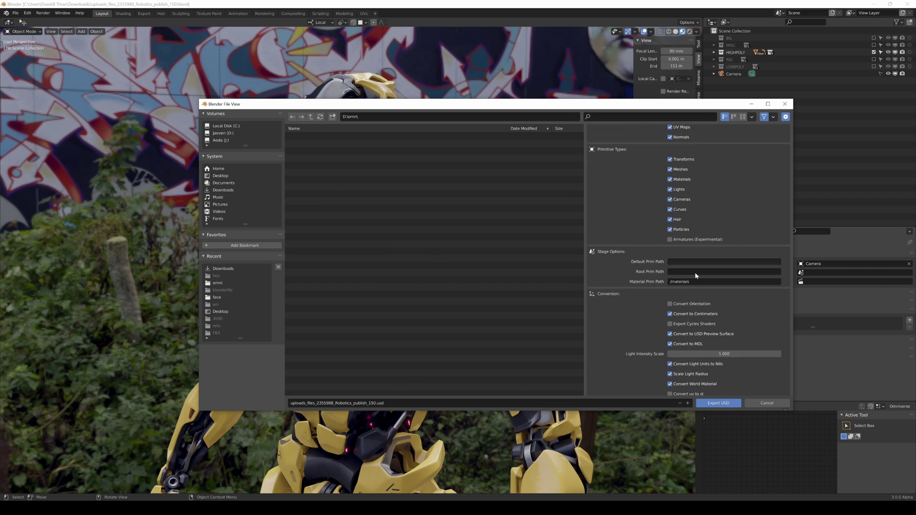
click(722, 403)
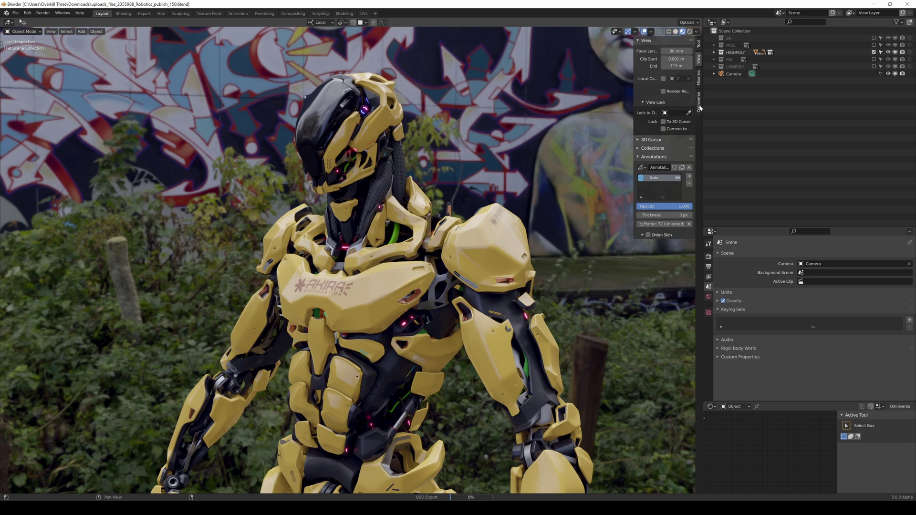
Inspect the NVIDIA Omniverse add-on's material baking options, including the individual map choices behind Bake All Maps.
click(698, 105)
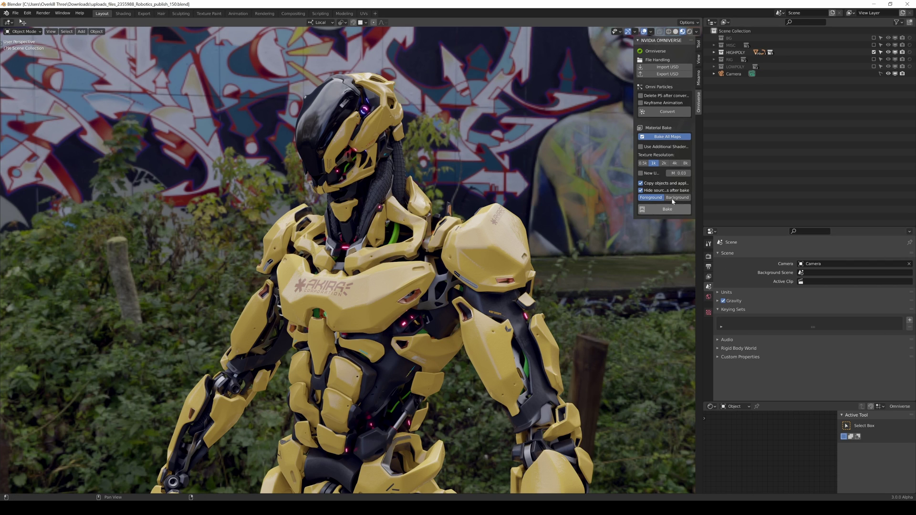
click(643, 136)
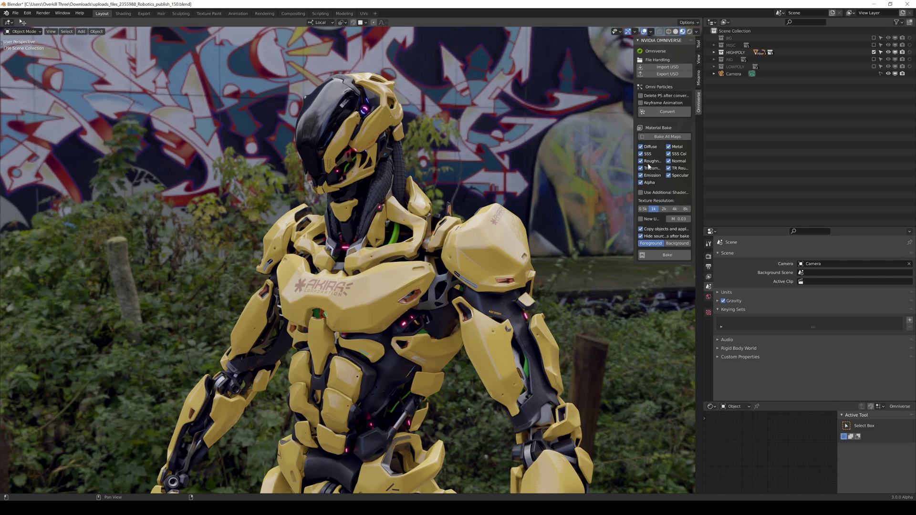
click(642, 136)
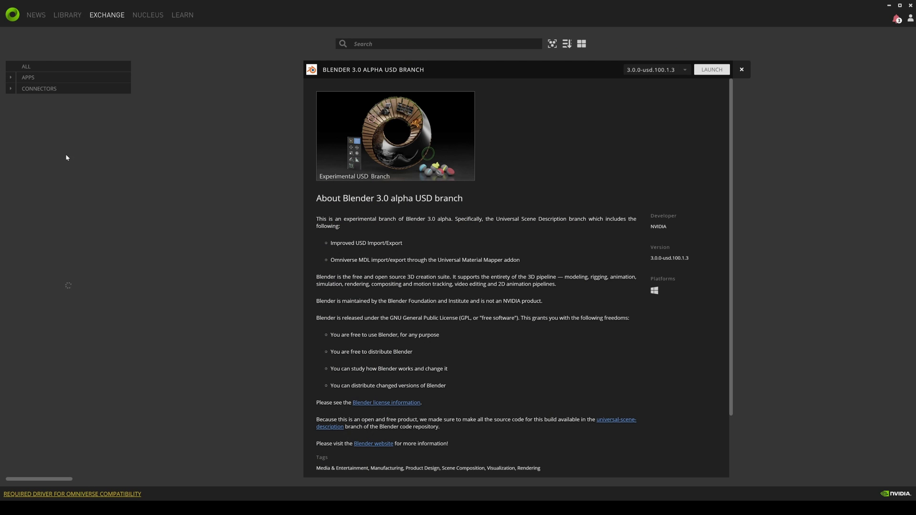
Switch to the Omniverse Launcher, launch Omniverse Create from the library, and maximize its window.
click(67, 15)
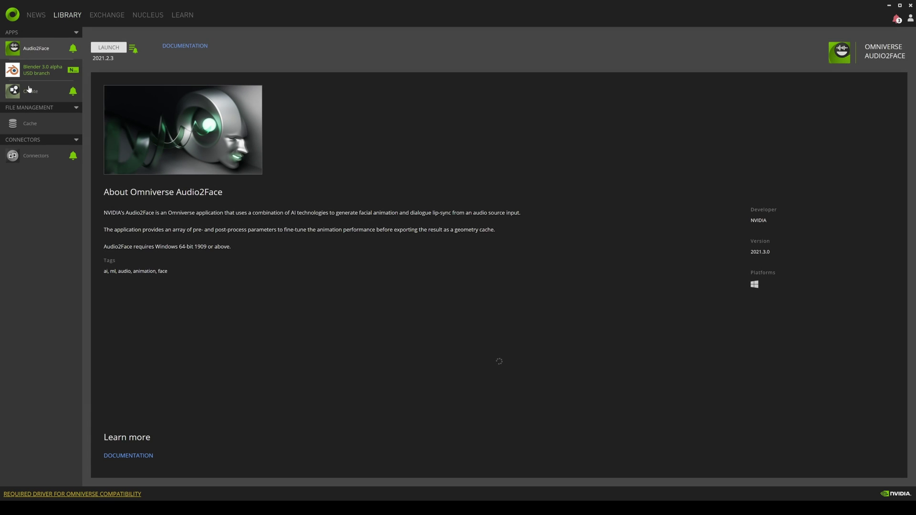
click(29, 90)
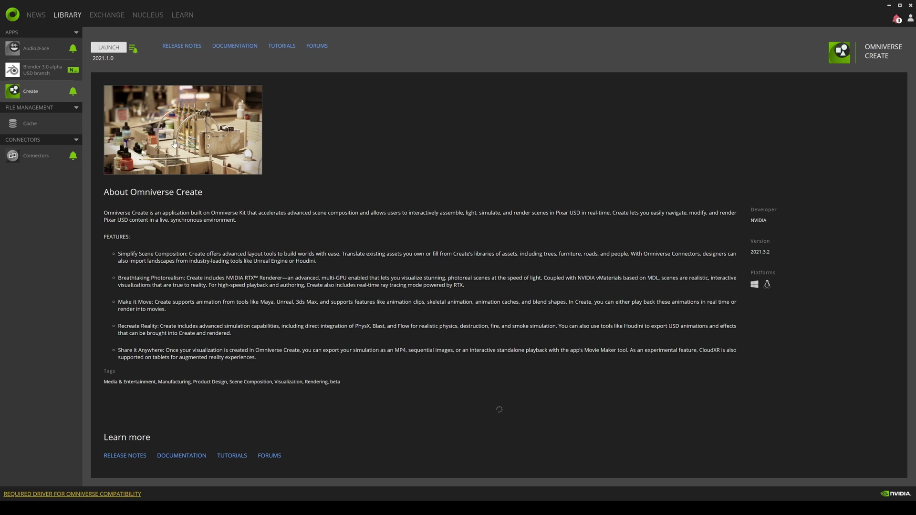
click(107, 48)
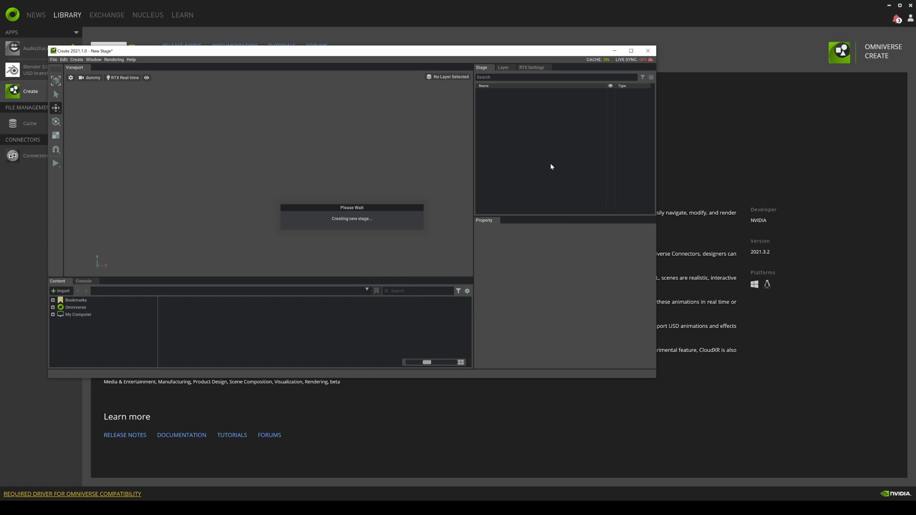
click(631, 50)
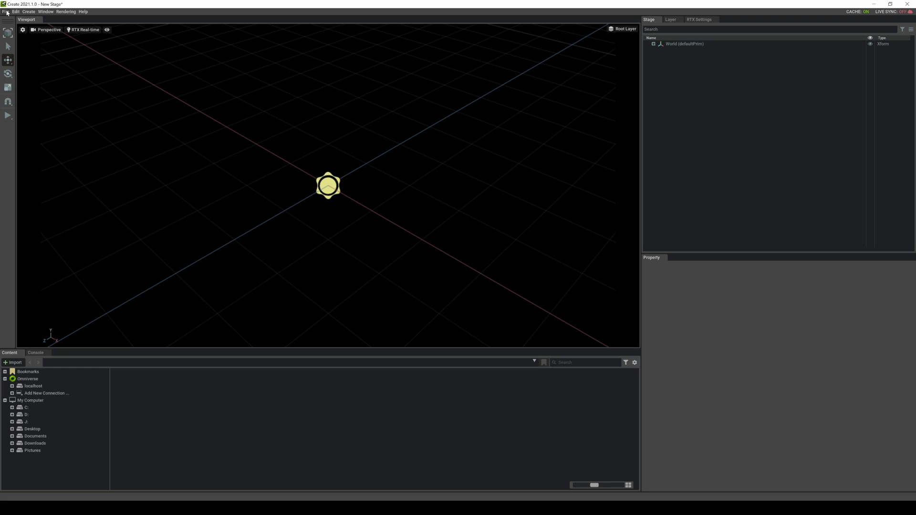
Browse to the D:/omn folder and open the exported uploads_files_2355988_Robotics_publish_150.usd.
click(66, 423)
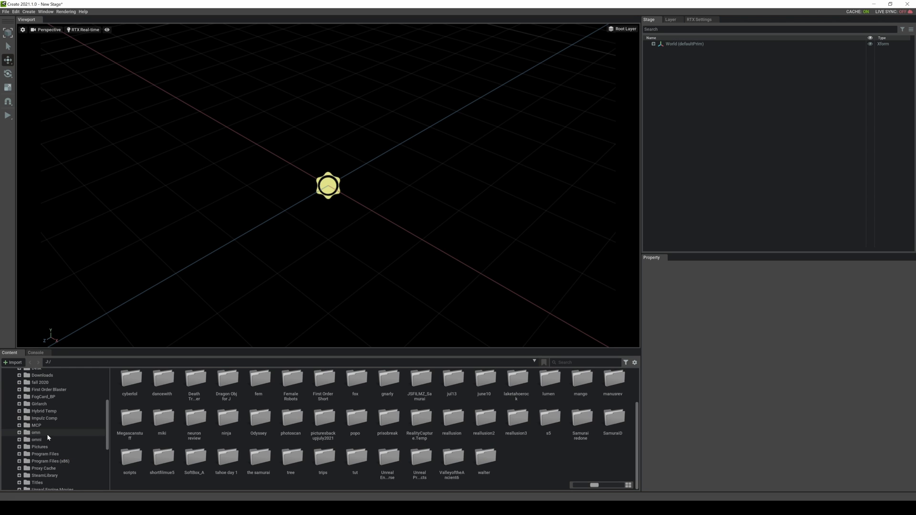
click(48, 434)
double_click(159, 406)
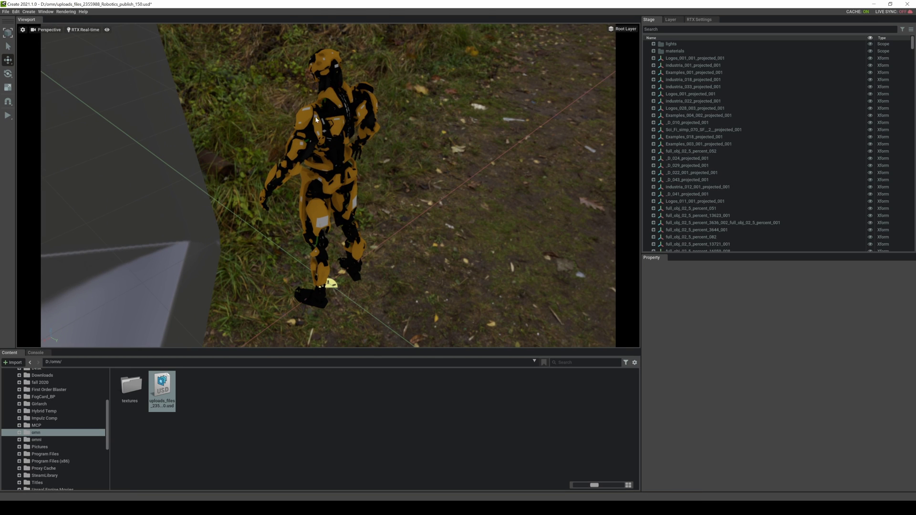
Switch the viewport renderer to RTX Path-Traced for a view of the robot's front.
scroll(316, 118, up, 1)
middle_drag(311, 111, 328, 127)
alt+drag(328, 126, 441, 76)
scroll(357, 75, up, 1)
middle_drag(348, 74, 365, 153)
scroll(361, 155, up, 1)
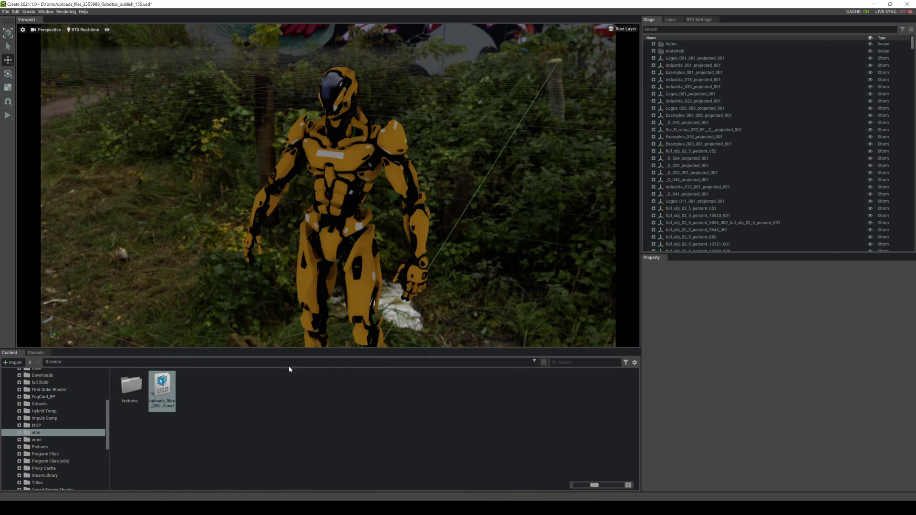
click(90, 31)
click(112, 40)
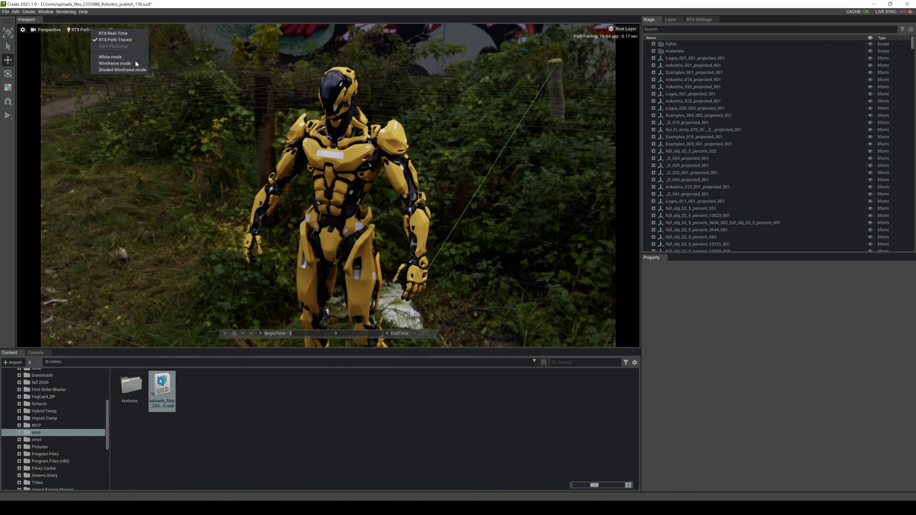
Examine the path-traced robot's head and torso up close, selecting the collar, chest plate and chest logo to inspect their assigned materials.
scroll(334, 152, up, 5)
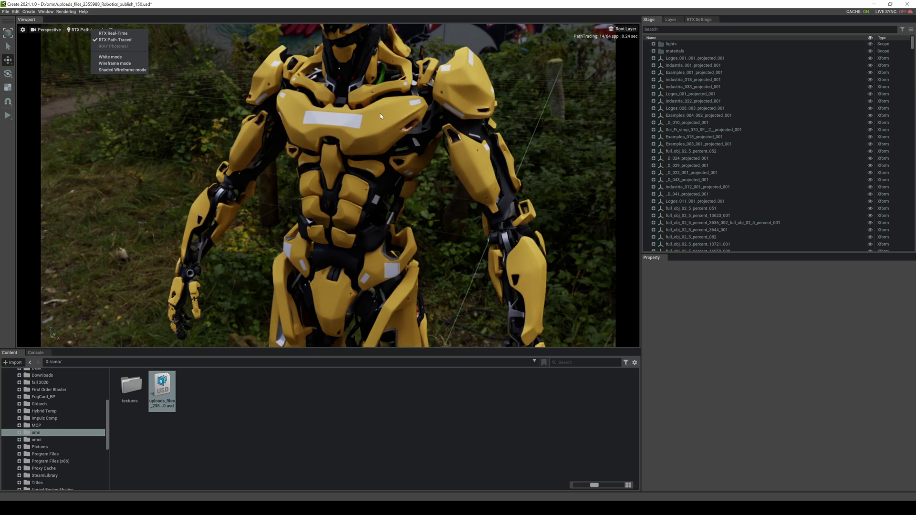
alt+drag(381, 117, 409, 92)
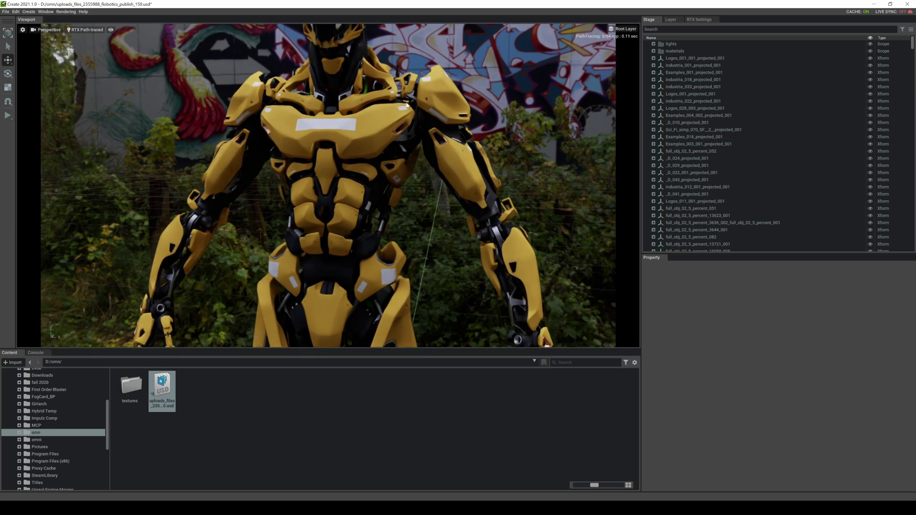
scroll(409, 90, down, 1)
middle_drag(404, 71, 380, 169)
scroll(415, 186, up, 1)
scroll(416, 186, up, 1)
click(416, 186)
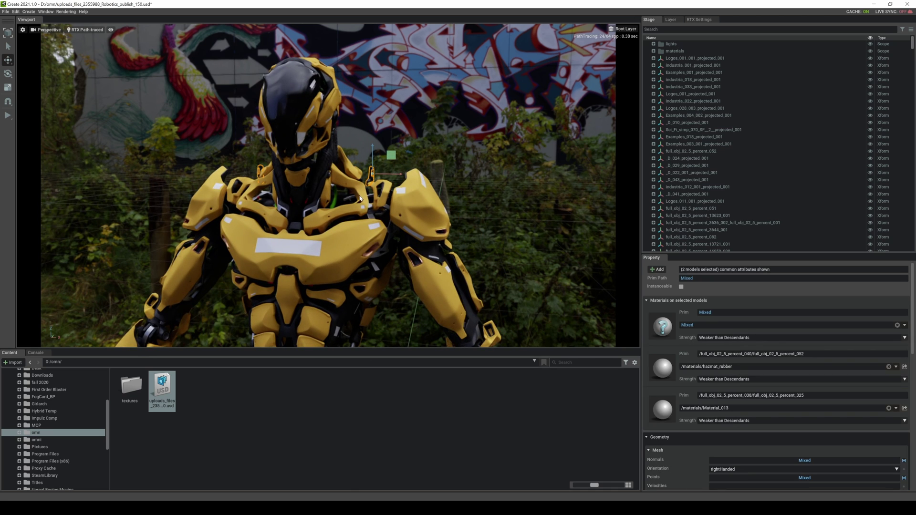
click(347, 214)
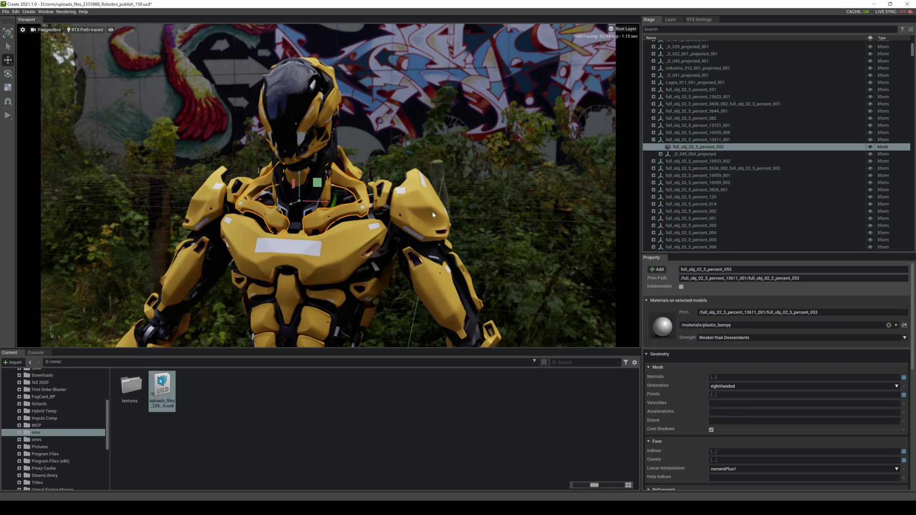
click(355, 240)
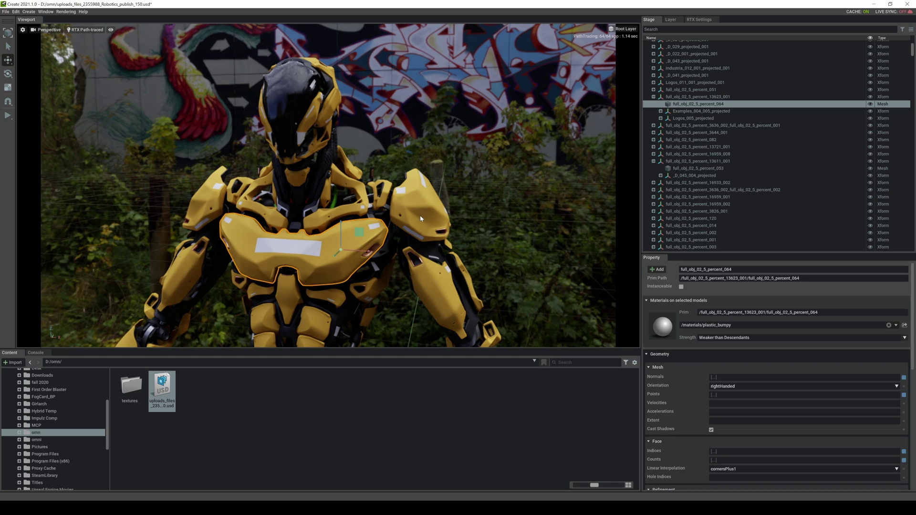
click(435, 195)
click(311, 249)
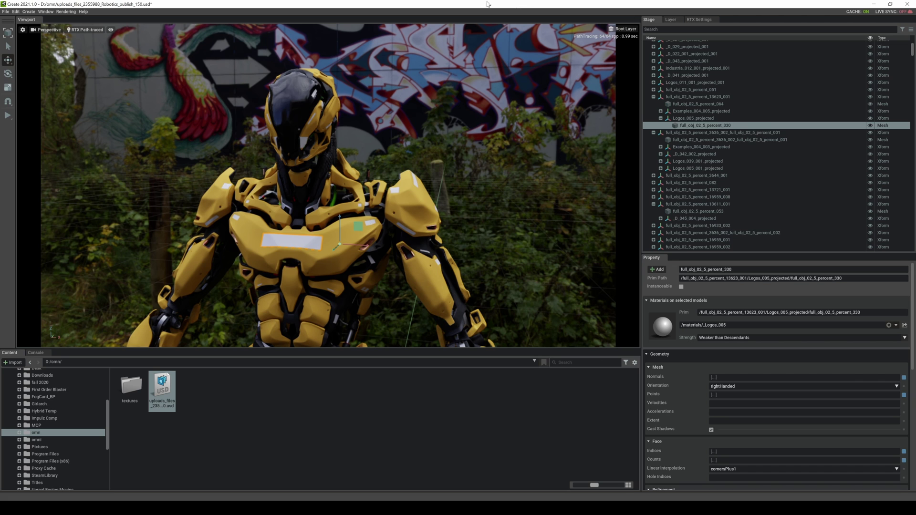
Create a new empty stage without saving the robot scene.
click(5, 12)
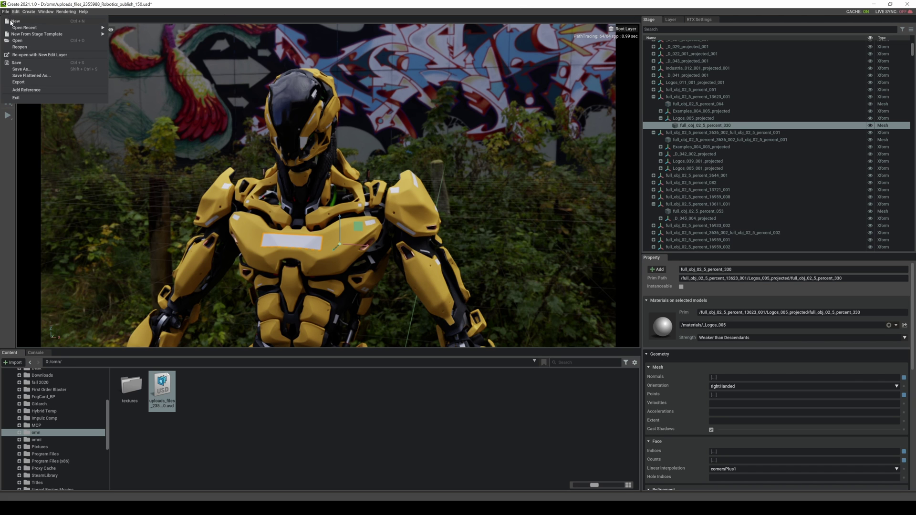
click(91, 24)
click(465, 302)
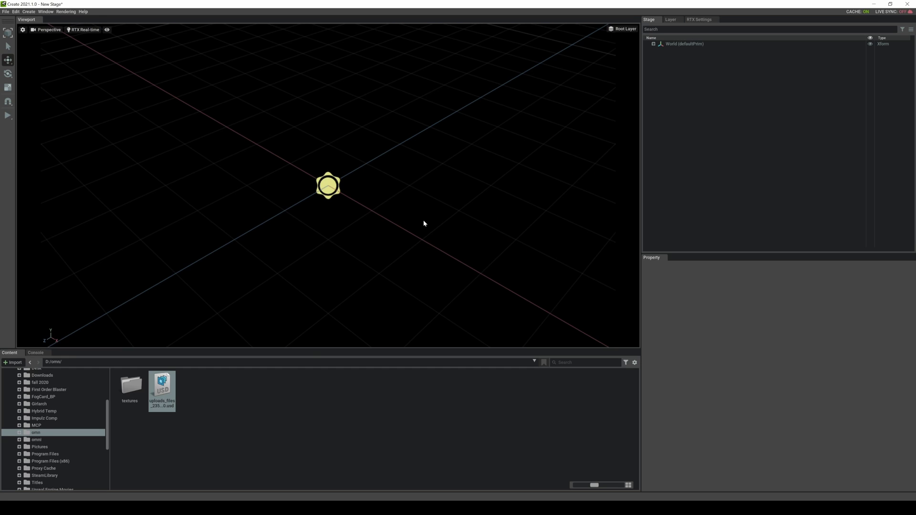
Browse to omniverse://localhost/NVIDIA/Samples/Astronaut and open Astronaut.usd.
scroll(15, 414, up, 3)
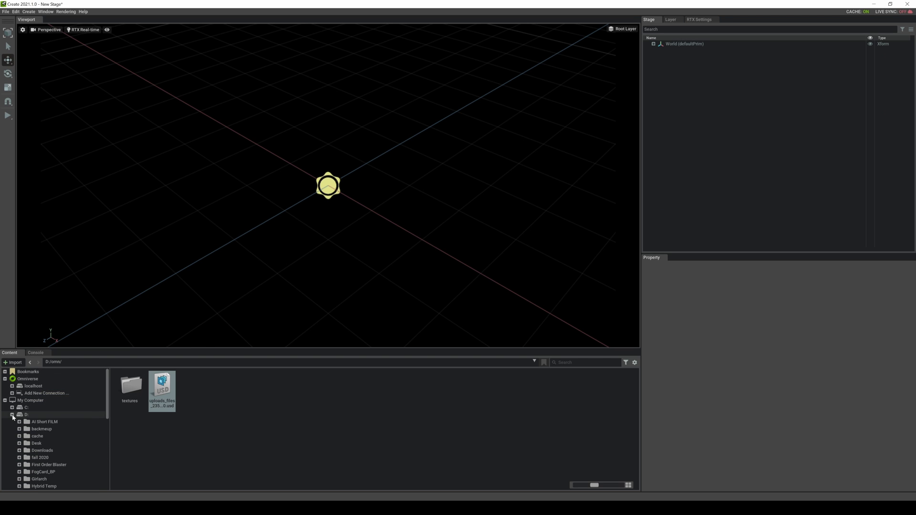
click(13, 415)
click(33, 385)
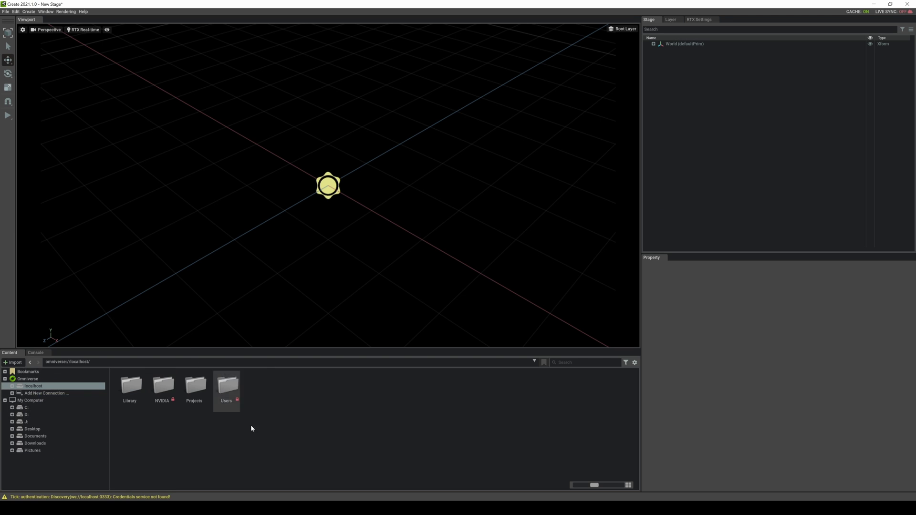
double_click(161, 397)
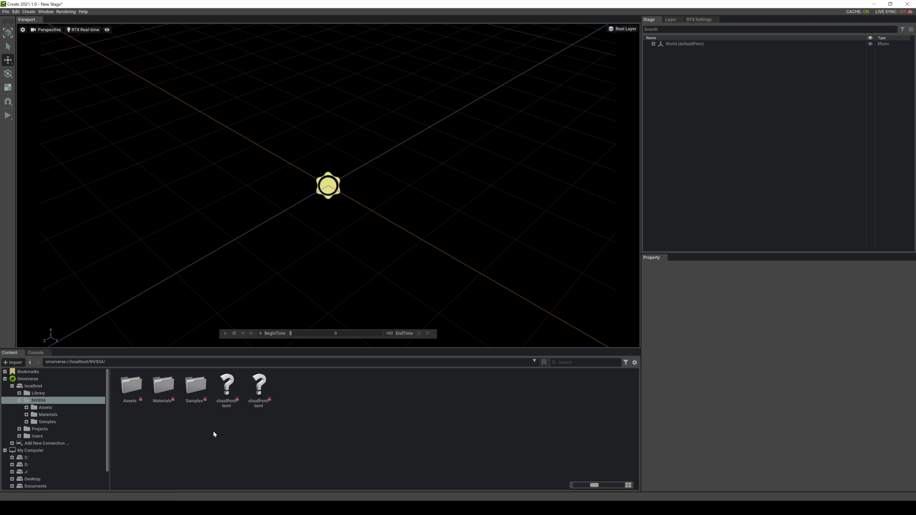
double_click(194, 387)
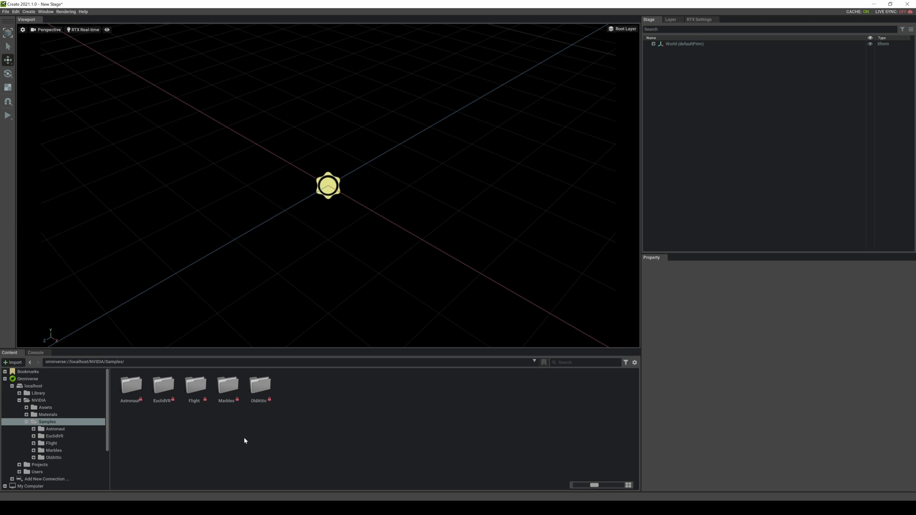
double_click(131, 385)
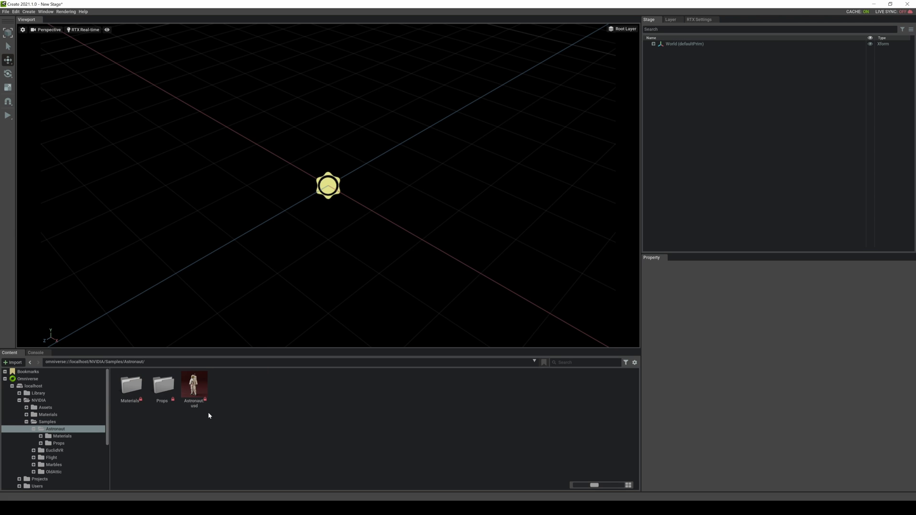
double_click(201, 389)
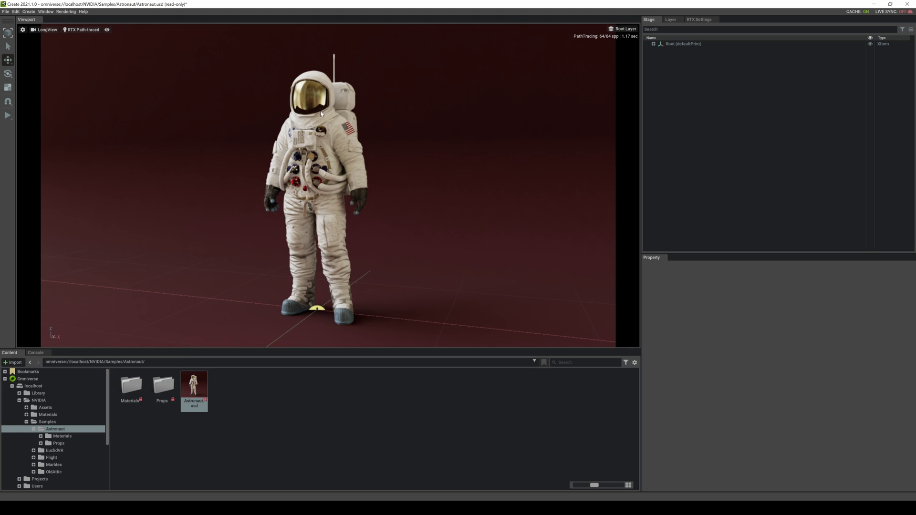
Examine the astronaut suit's chest pack, mission patches and hose connectors up close in the path-traced view.
scroll(326, 117, up, 5)
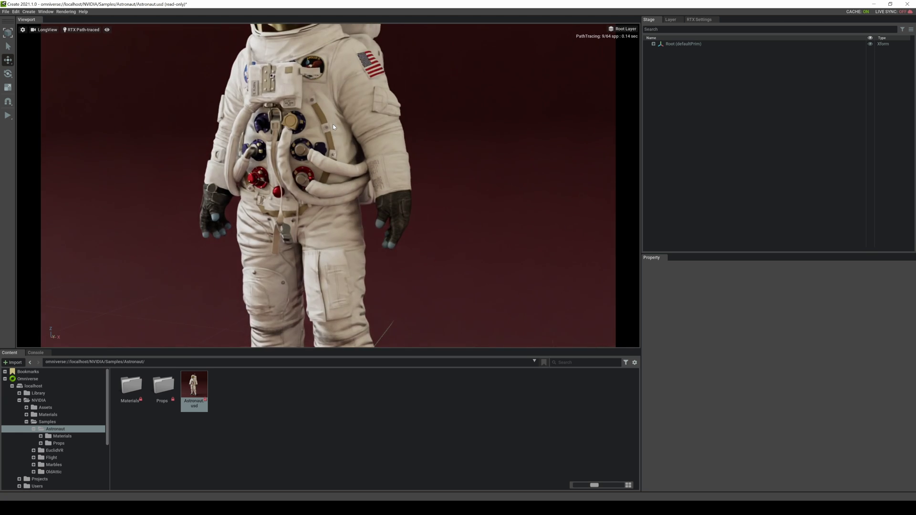
scroll(334, 119, up, 2)
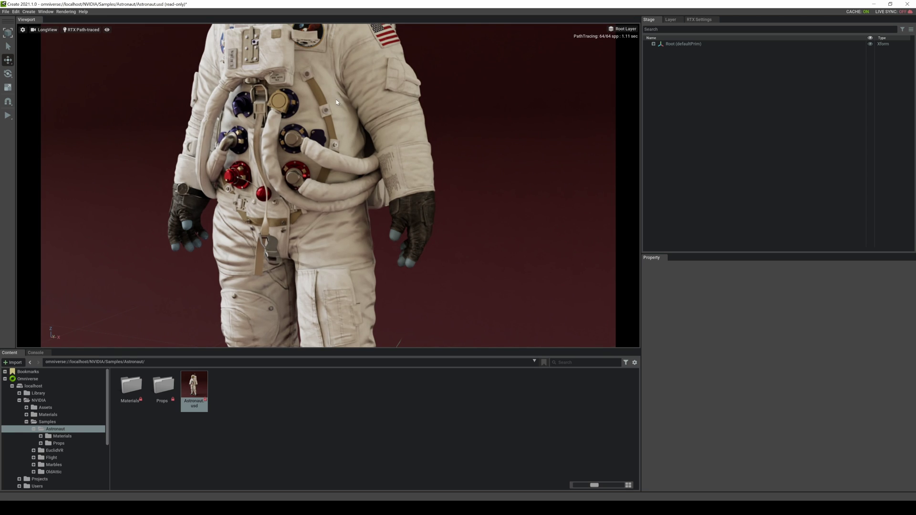
alt+drag(336, 99, 350, 107)
mouse_move(350, 107)
middle_down()
mouse_move(378, 247)
mouse_move(367, 166)
middle_up()
scroll(351, 190, up, 2)
scroll(349, 195, up, 3)
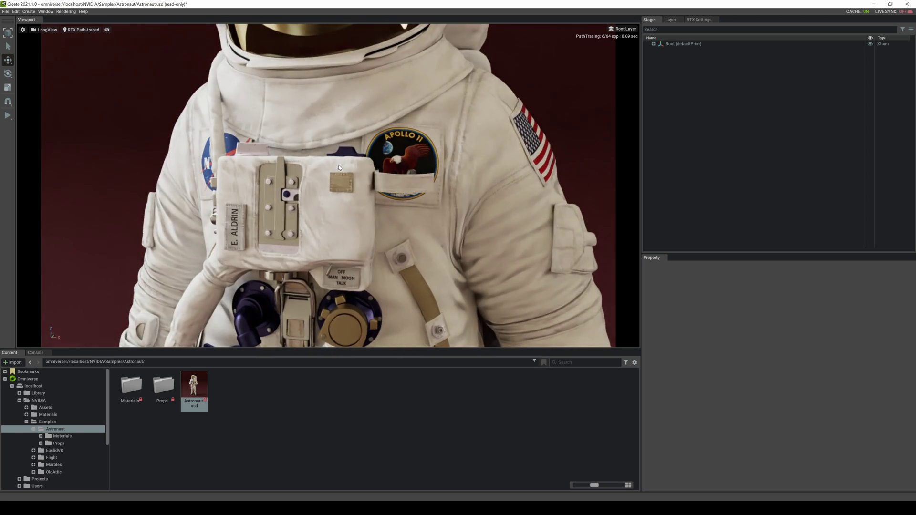
mouse_move(350, 195)
alt+mouse_down()
mouse_move(385, 164)
mouse_move(341, 158)
alt+mouse_up()
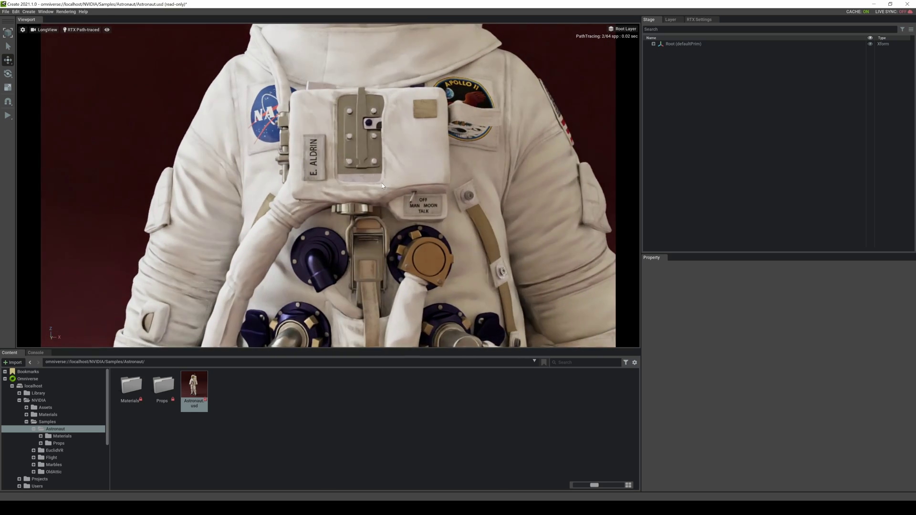
scroll(391, 197, up, 3)
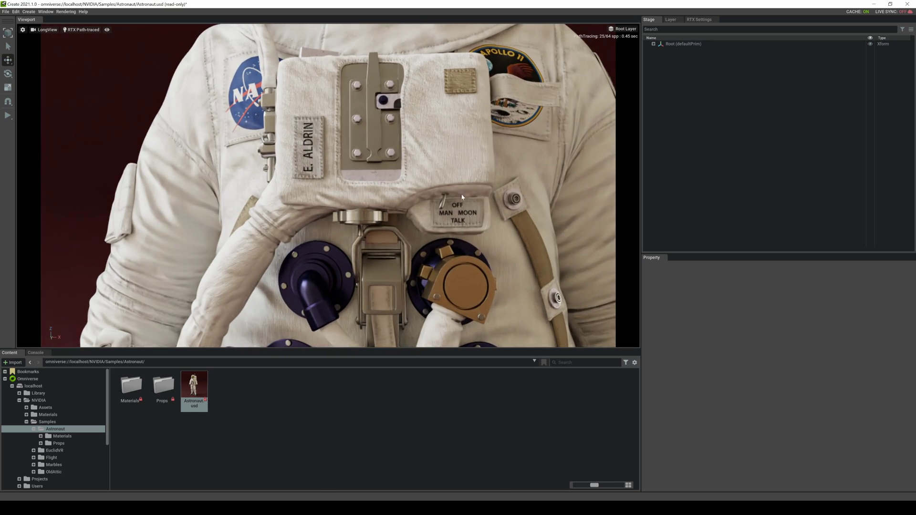
middle_drag(462, 196, 406, 216)
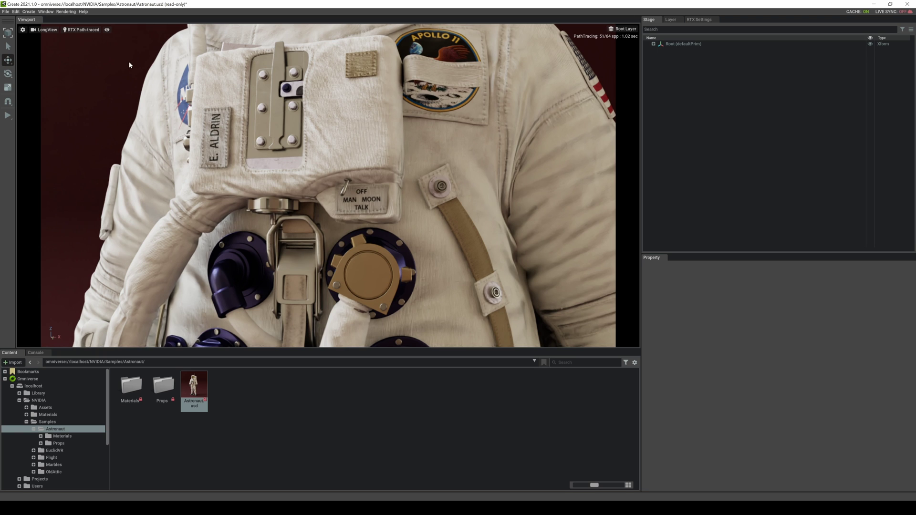
Compare the astronaut's chest and shoulder in RTX Real-Time and return the viewport renderer to RTX Path-Traced.
click(92, 30)
click(114, 36)
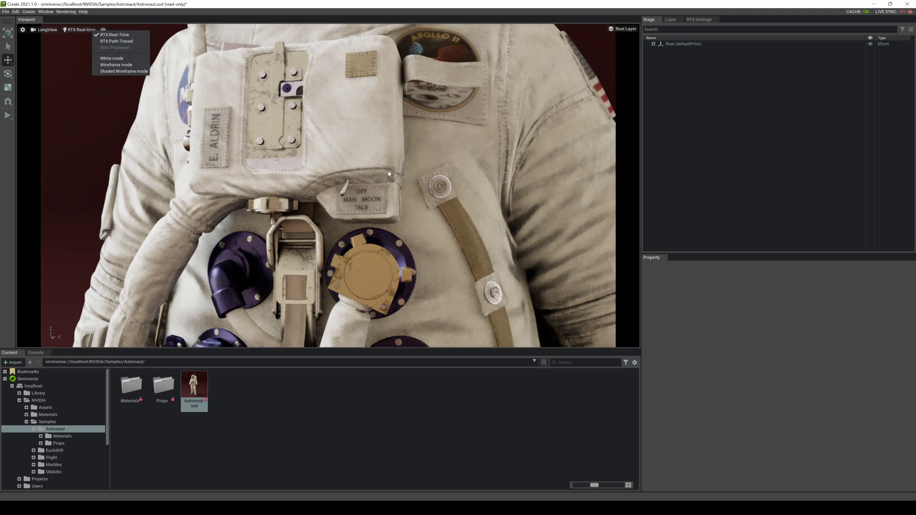
mouse_move(404, 140)
alt+mouse_down()
mouse_move(408, 165)
mouse_move(430, 152)
mouse_move(368, 148)
alt+mouse_up()
scroll(408, 165, down, 3)
scroll(408, 157, down, 3)
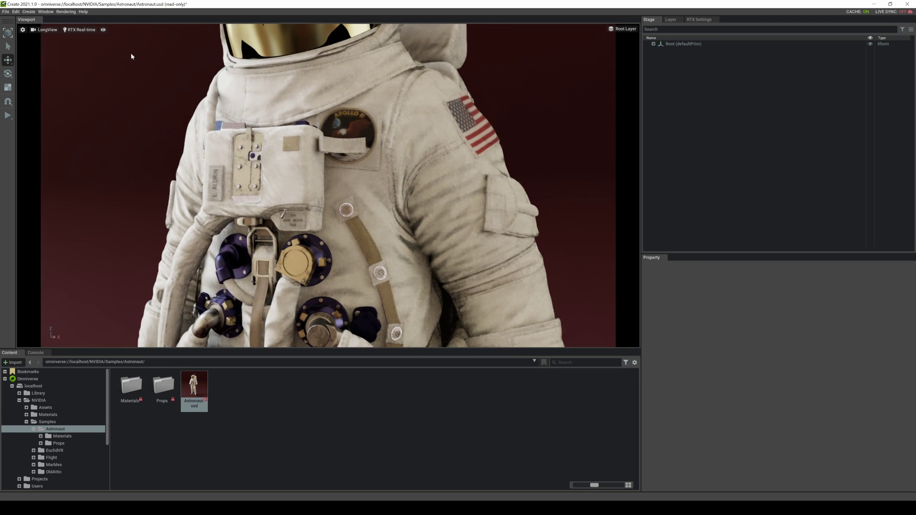
click(92, 32)
click(116, 42)
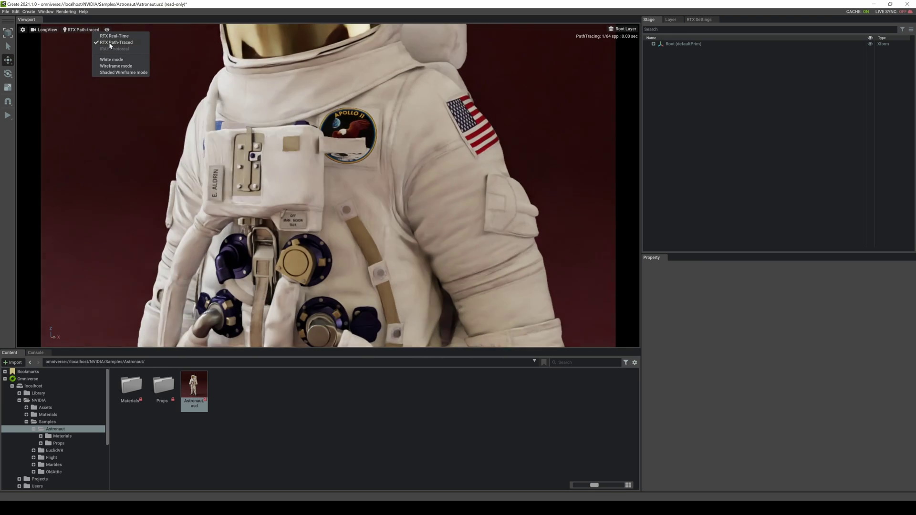
scroll(295, 203, up, 2)
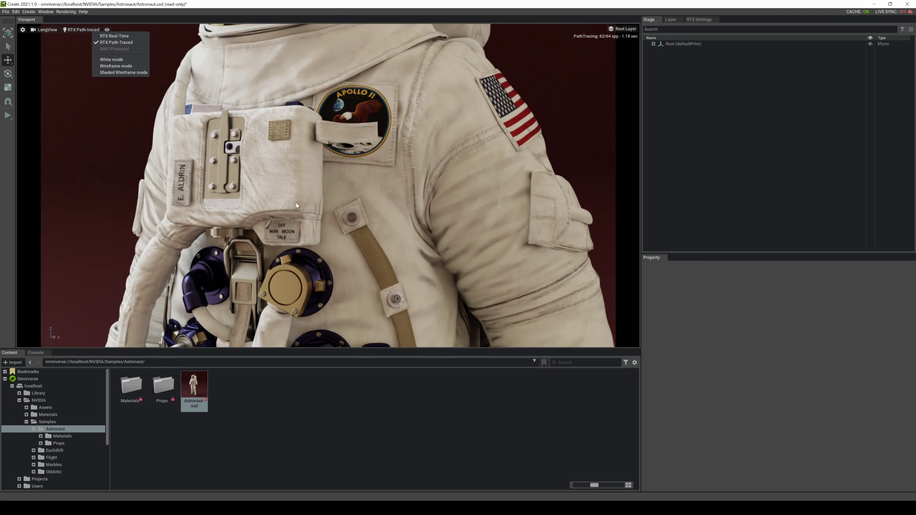
Select the astronaut's chest pack, suit body and the backdrop, and examine the model from the front, side and backpack.
click(296, 205)
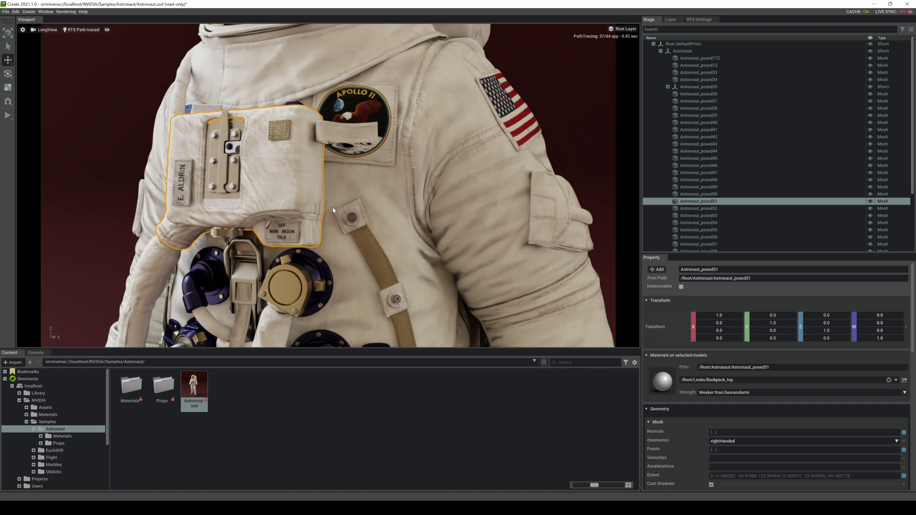
click(333, 209)
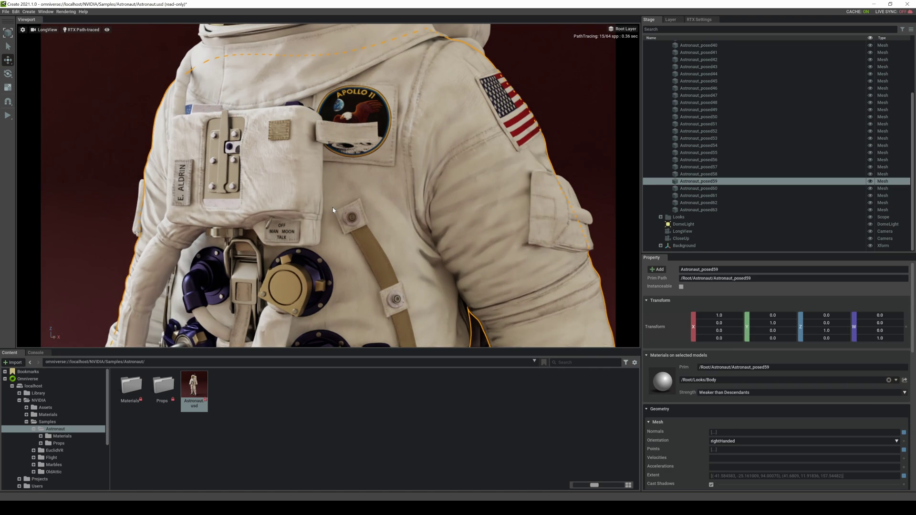
click(135, 151)
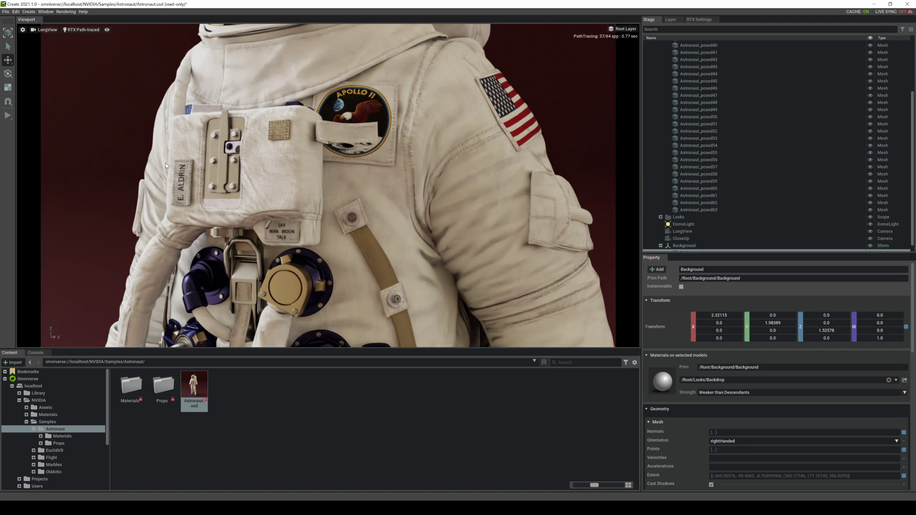
alt+drag(188, 170, 233, 152)
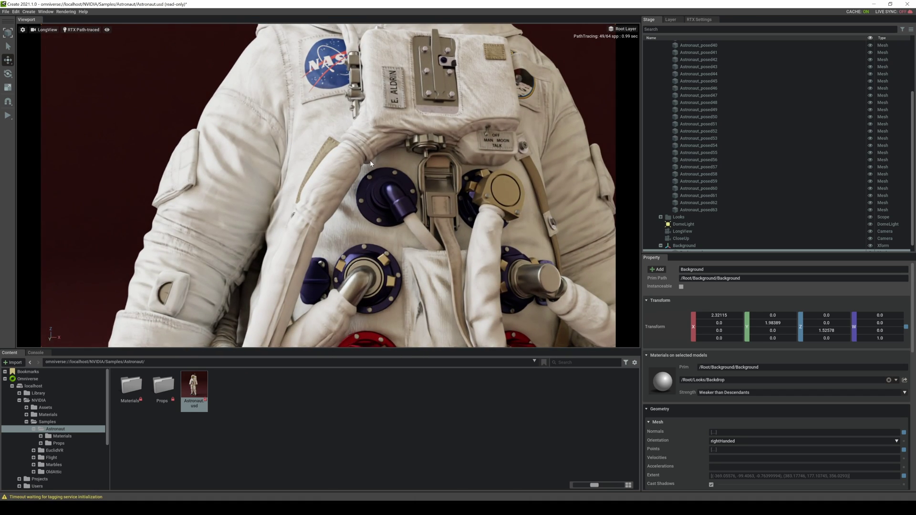
scroll(511, 157, down, 1)
mouse_move(510, 157)
alt+mouse_down()
mouse_move(487, 186)
mouse_move(489, 202)
mouse_move(405, 157)
alt+mouse_up()
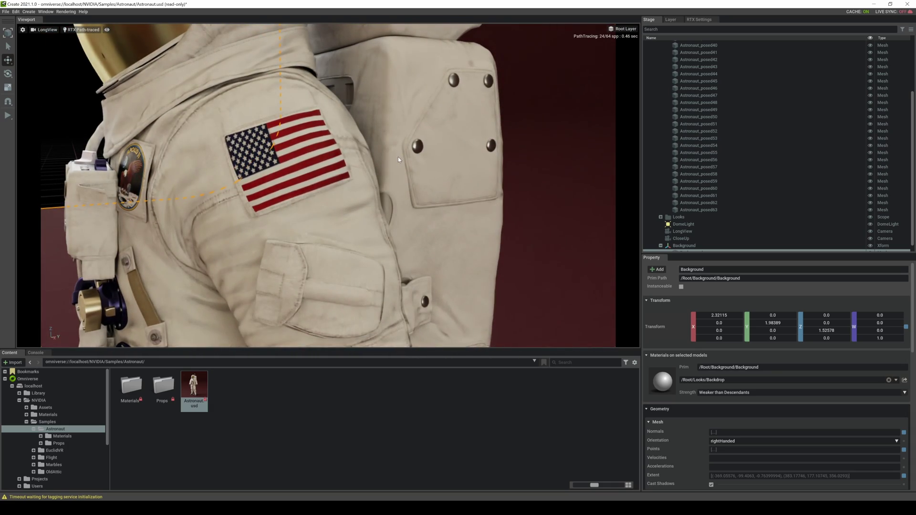
mouse_move(257, 162)
alt+mouse_down()
mouse_move(233, 216)
mouse_move(357, 190)
mouse_move(436, 236)
mouse_move(463, 174)
mouse_move(389, 202)
mouse_move(344, 203)
mouse_move(379, 204)
alt+mouse_up()
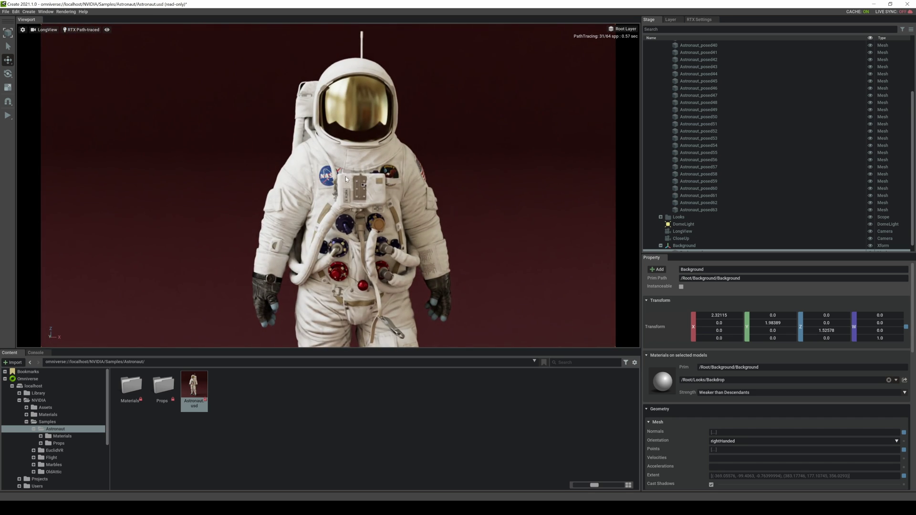
alt+right_drag(345, 177, 359, 164)
alt+drag(342, 171, 307, 173)
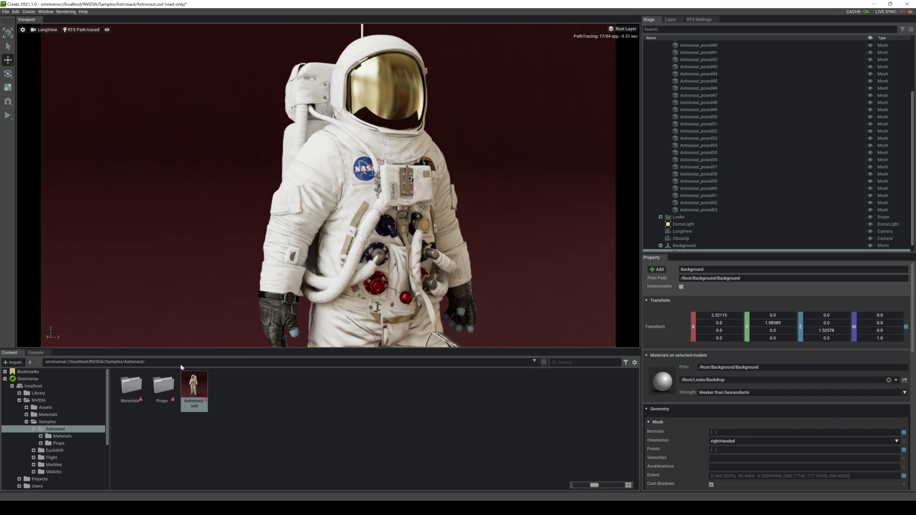
Open Flight.usd from the Samples/Flight folder without saving the astronaut scene.
click(70, 458)
double_click(162, 387)
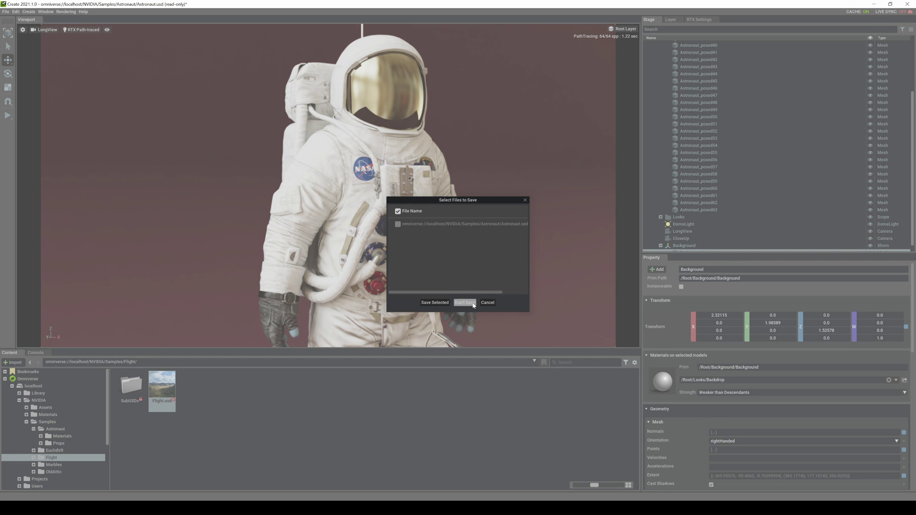
click(472, 303)
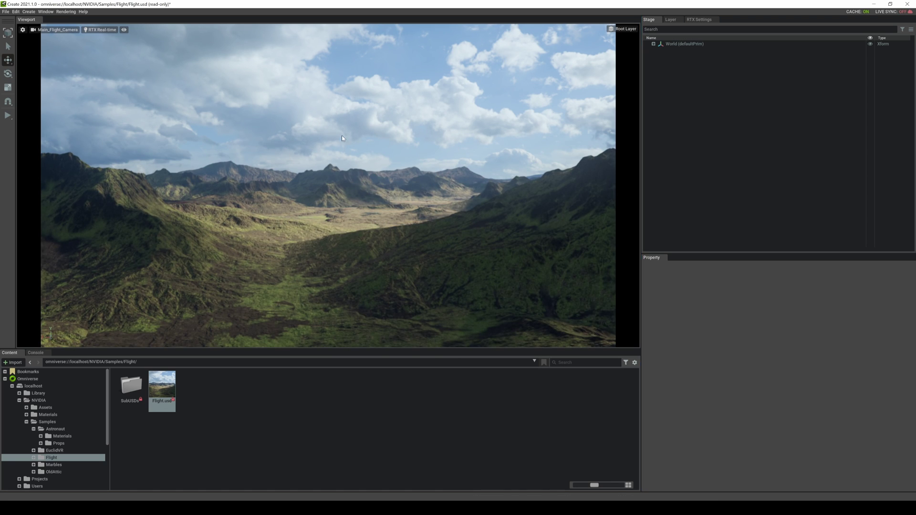
Switch the viewport renderer to RTX Path-Traced for the Flight landscape scene.
click(109, 39)
click(107, 31)
key(Escape)
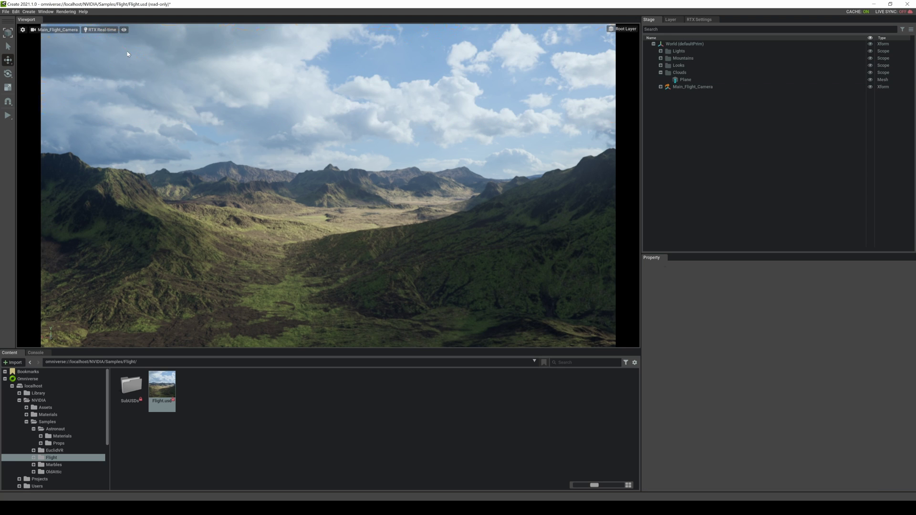
click(104, 29)
click(122, 40)
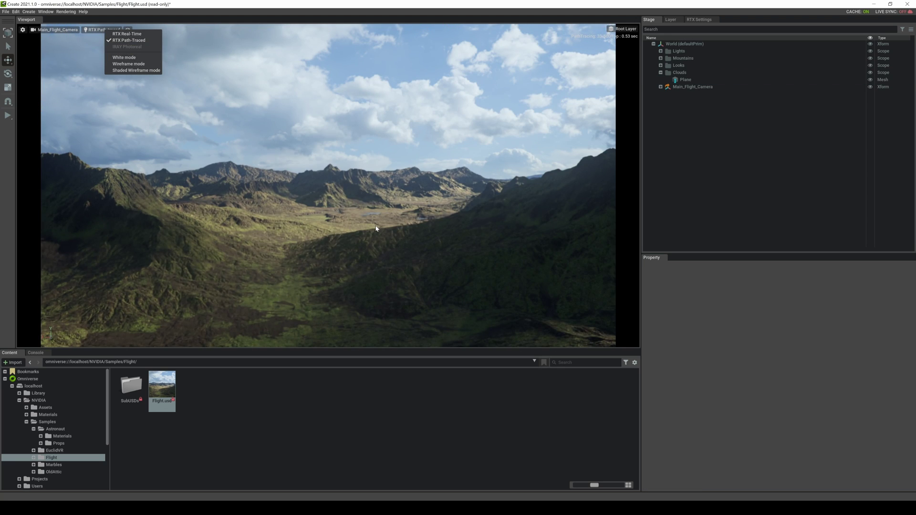
Select terrain pieces in the Flight valley and foreground hillside, and examine the landscape from other angles.
click(422, 222)
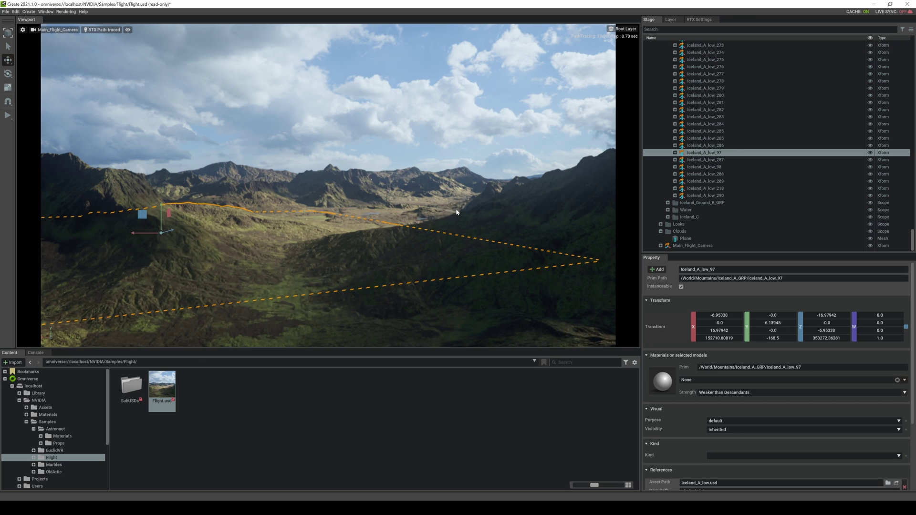
click(459, 214)
click(463, 266)
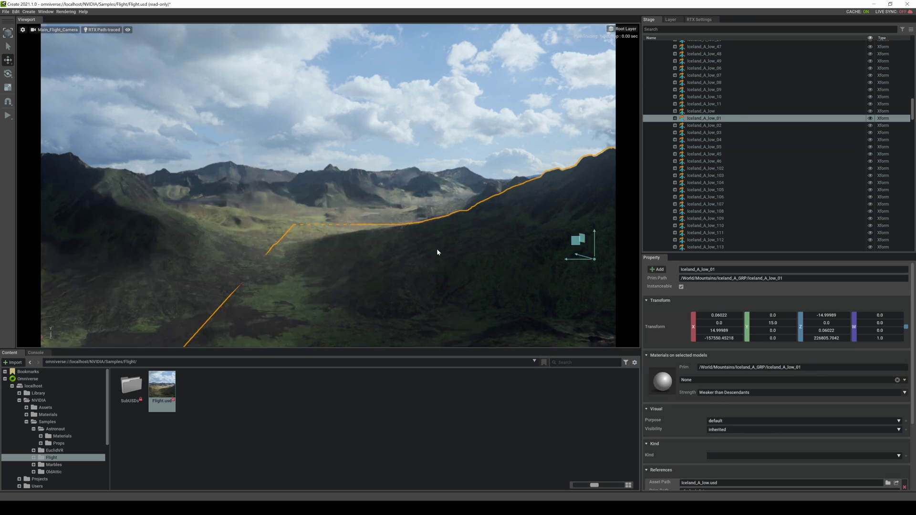
right_drag(437, 248, 360, 267)
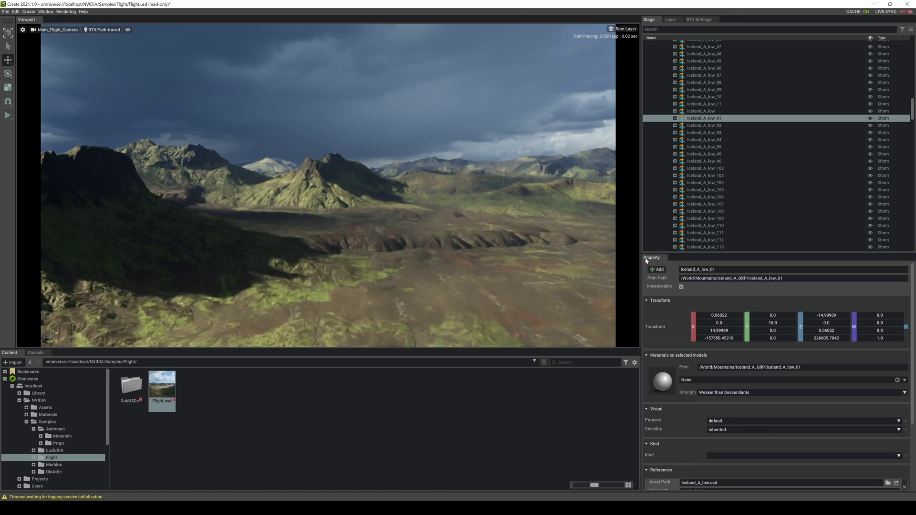
Compare the Flight landscape in RTX Real-Time and RTX Path-Traced, and clear the terrain selection.
click(104, 30)
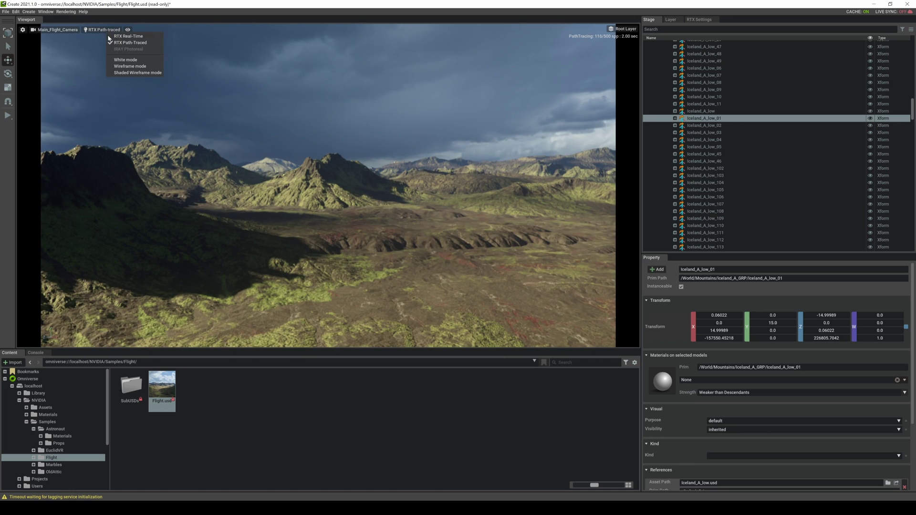
click(115, 37)
click(125, 42)
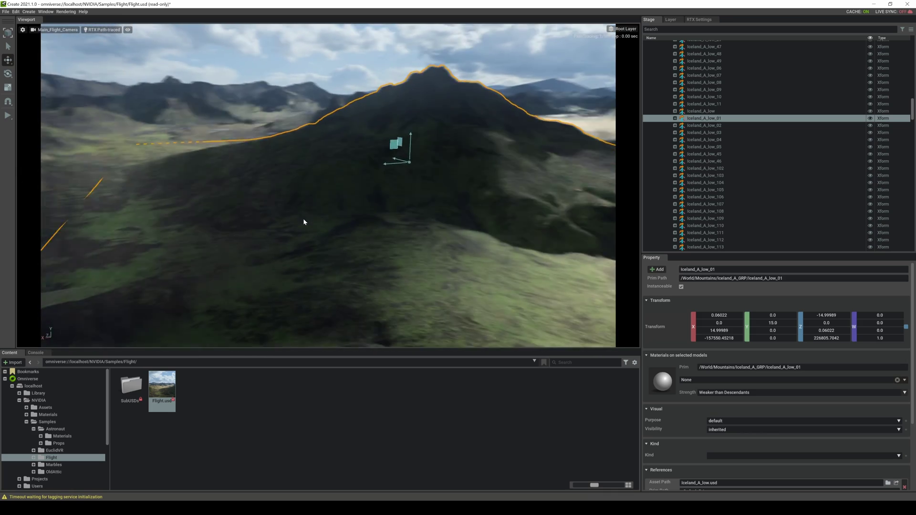
right_drag(303, 218, 283, 215)
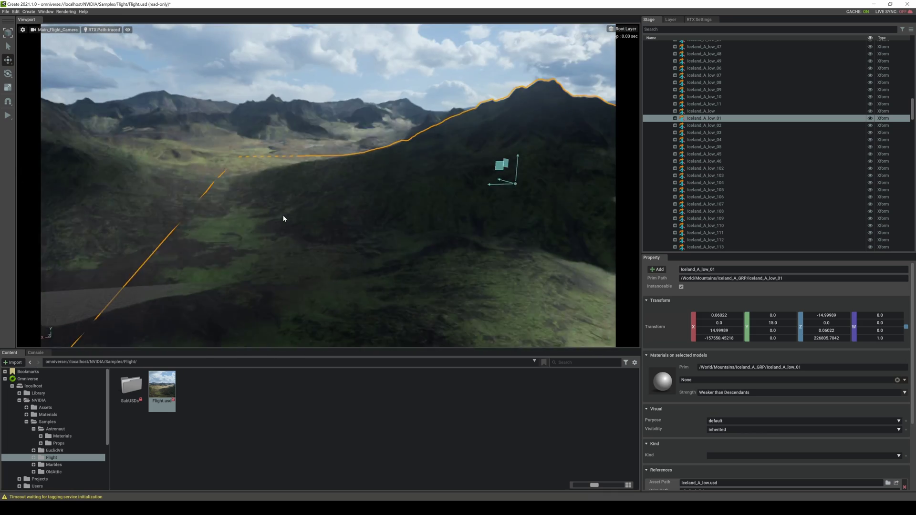
key(Escape)
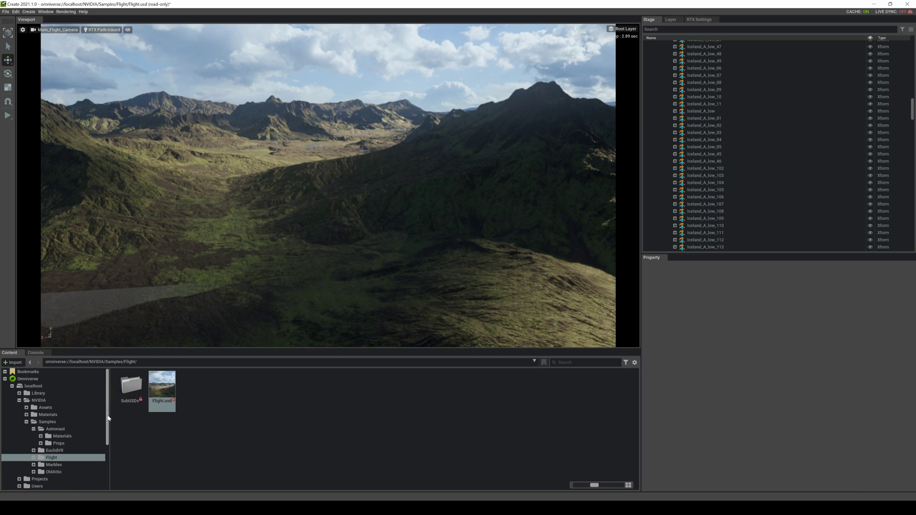
Open Debra.usd from the NVIDIA/Assets/Characters/Reallusion/Debra folder without saving the Flight scene.
drag(110, 417, 110, 434)
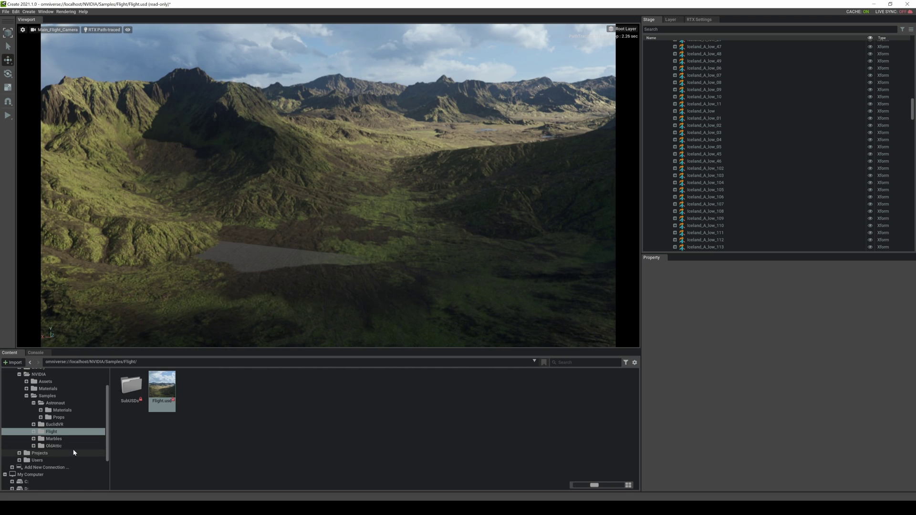
scroll(51, 418, up, 2)
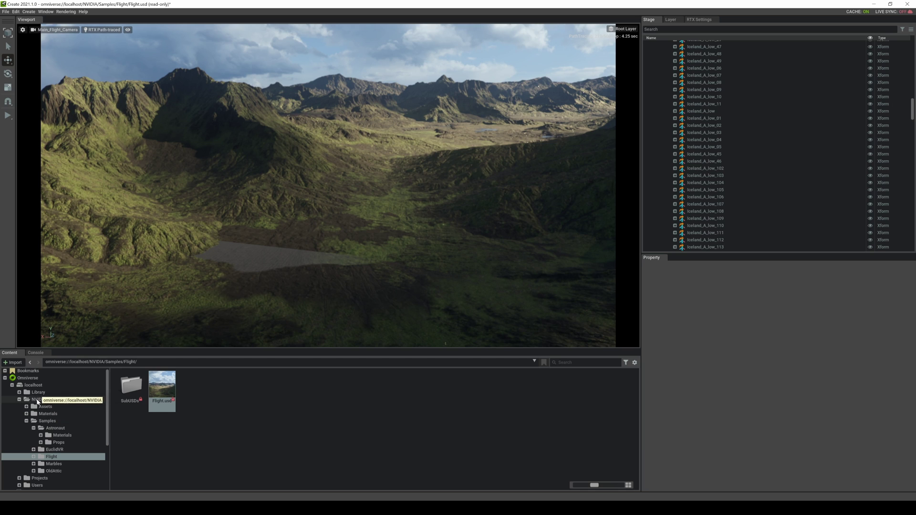
click(39, 399)
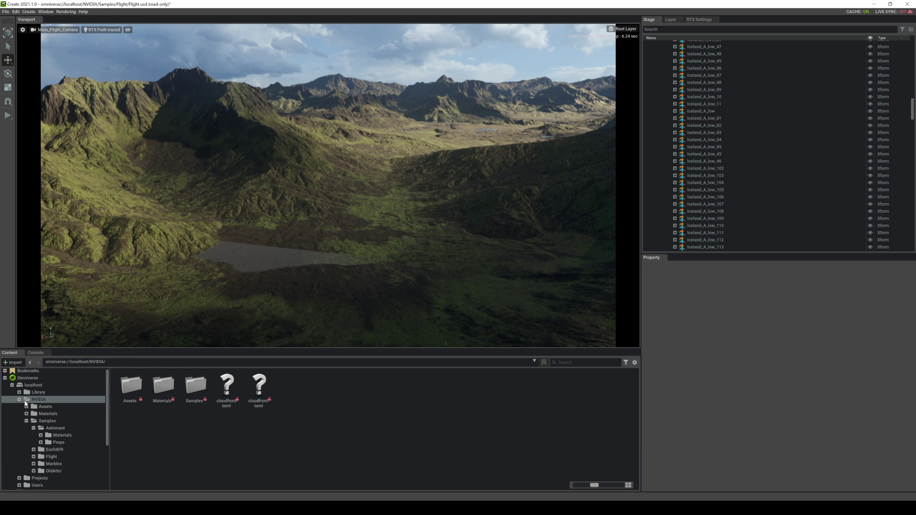
click(47, 393)
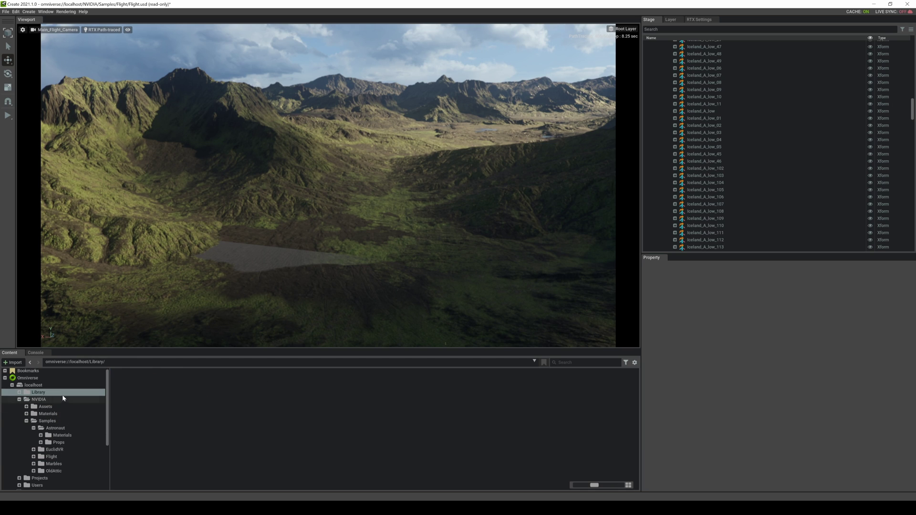
click(66, 407)
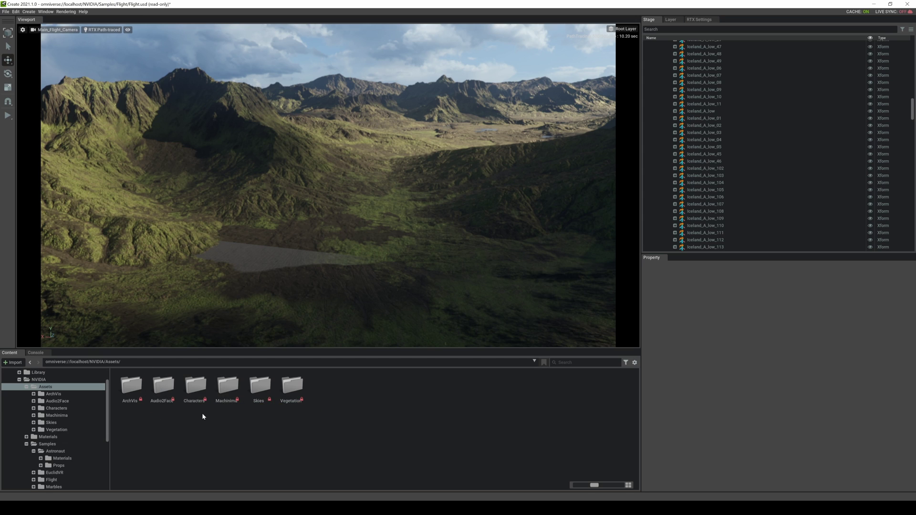
double_click(195, 384)
double_click(125, 381)
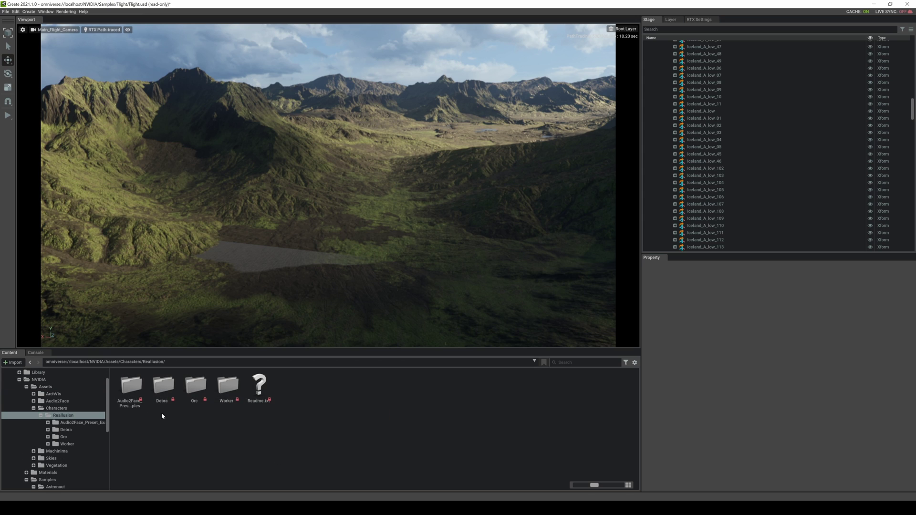
click(172, 394)
double_click(171, 387)
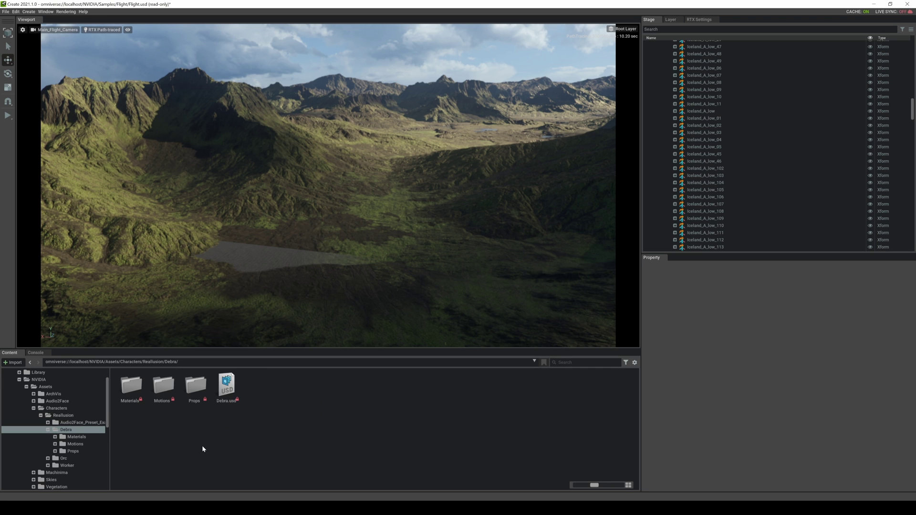
double_click(229, 384)
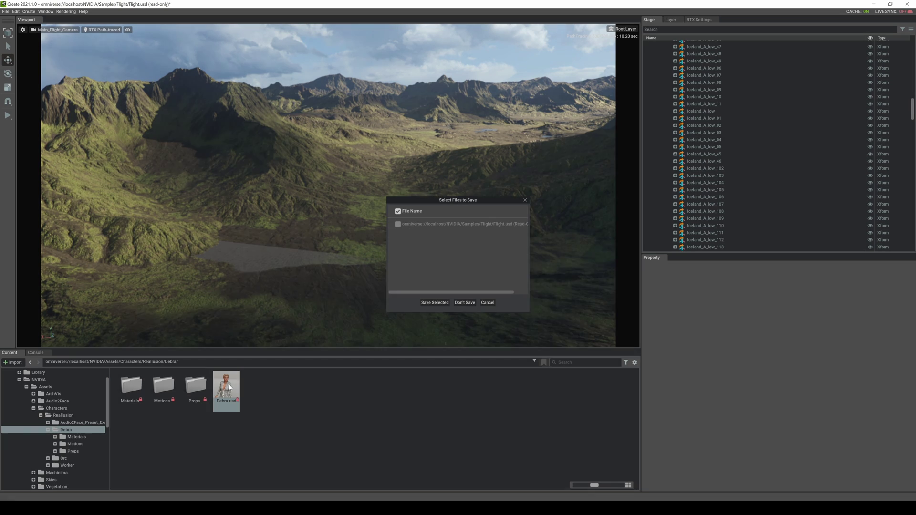
click(464, 302)
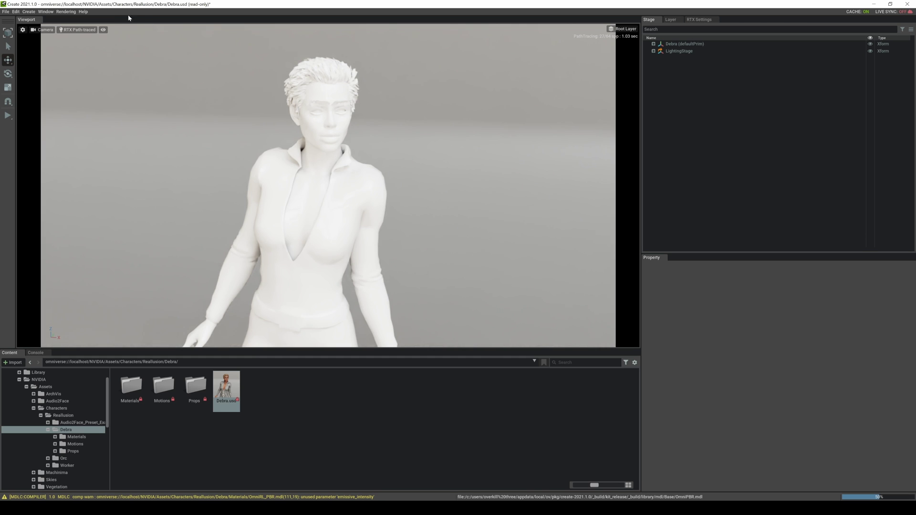
Check the renderer choices and examine the Debra character's face, hair and jacket up close in RTX Path-Traced.
click(91, 30)
click(87, 30)
click(107, 34)
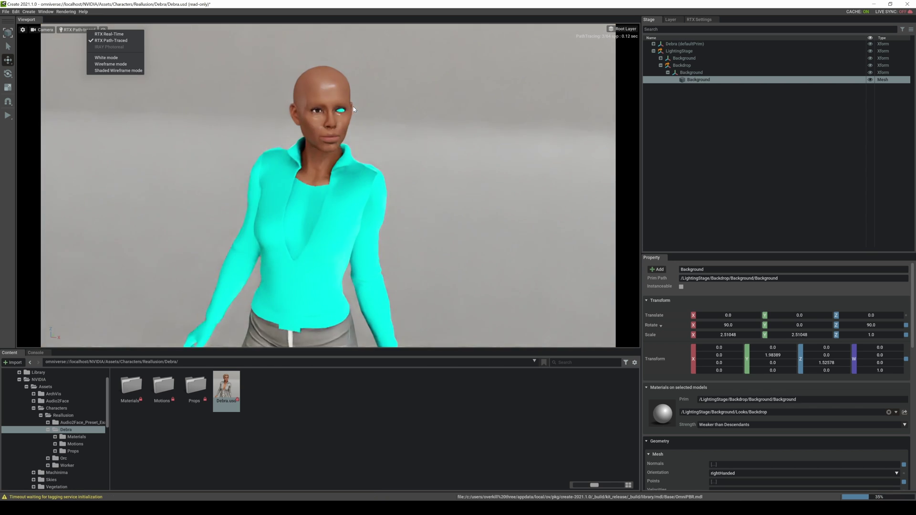
scroll(357, 114, up, 4)
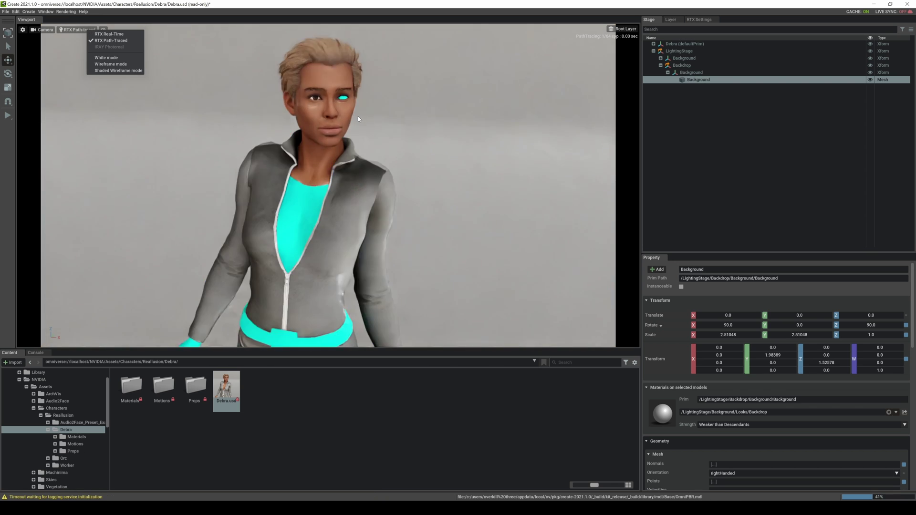
click(375, 99)
scroll(377, 101, up, 5)
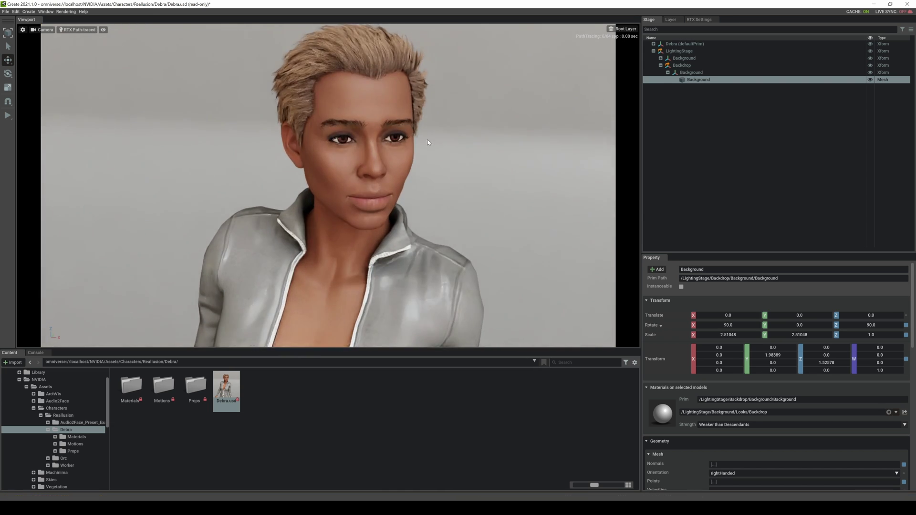
scroll(438, 141, up, 2)
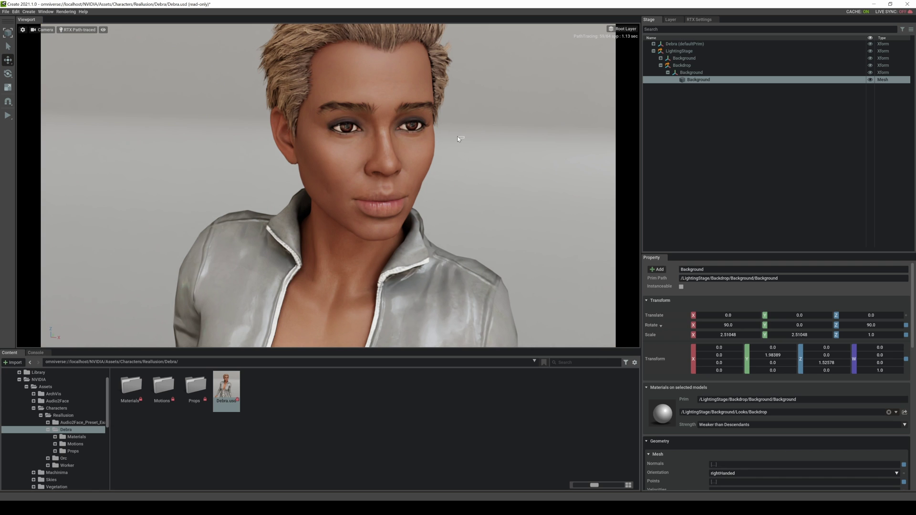
mouse_move(457, 136)
alt+mouse_down()
mouse_move(392, 145)
mouse_move(280, 128)
mouse_move(430, 155)
mouse_move(404, 139)
mouse_move(376, 144)
alt+mouse_up()
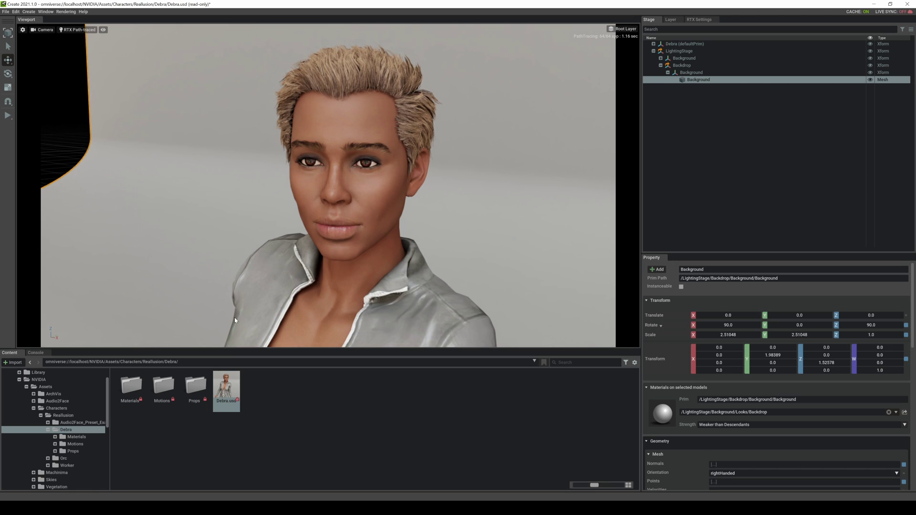
Open sol_mkii_tPose.usd from the Assets/Machinima/NVIDIA_Sol/Characters/Sol folder without saving the Debra scene.
click(64, 409)
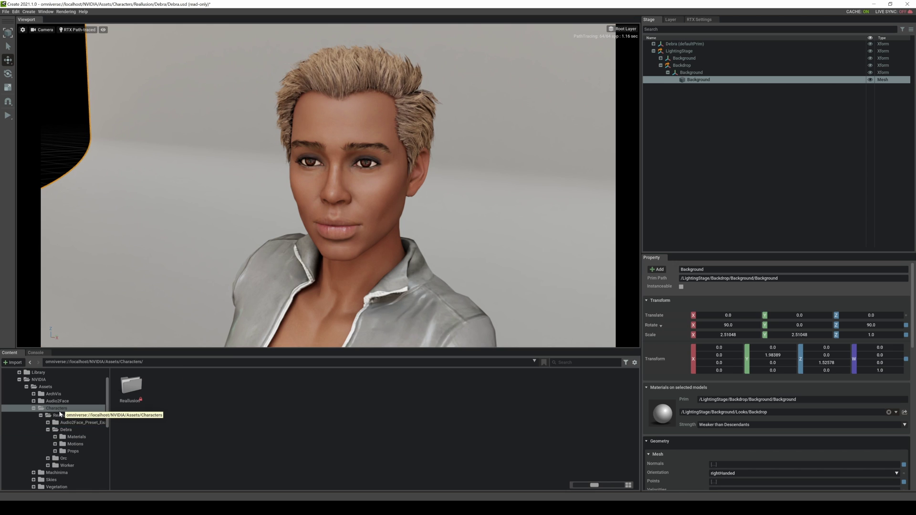
scroll(67, 413, down, 3)
click(56, 407)
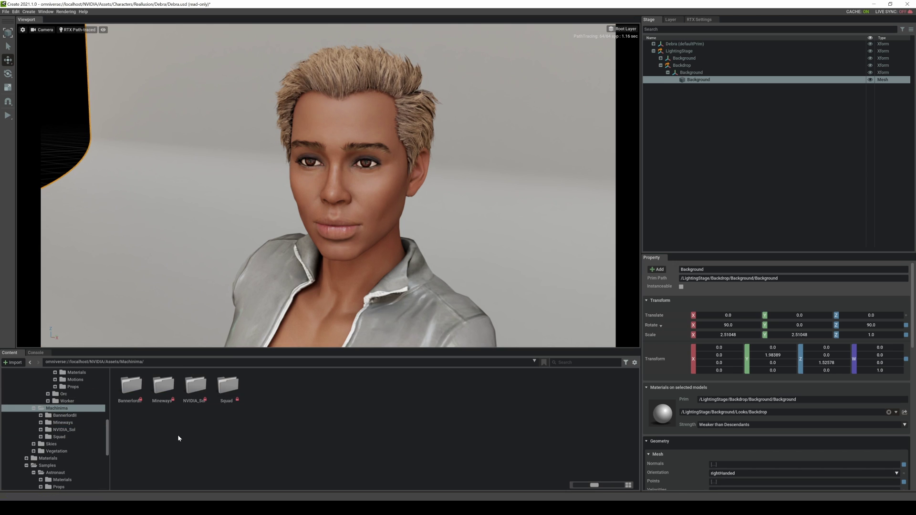
double_click(190, 389)
double_click(132, 386)
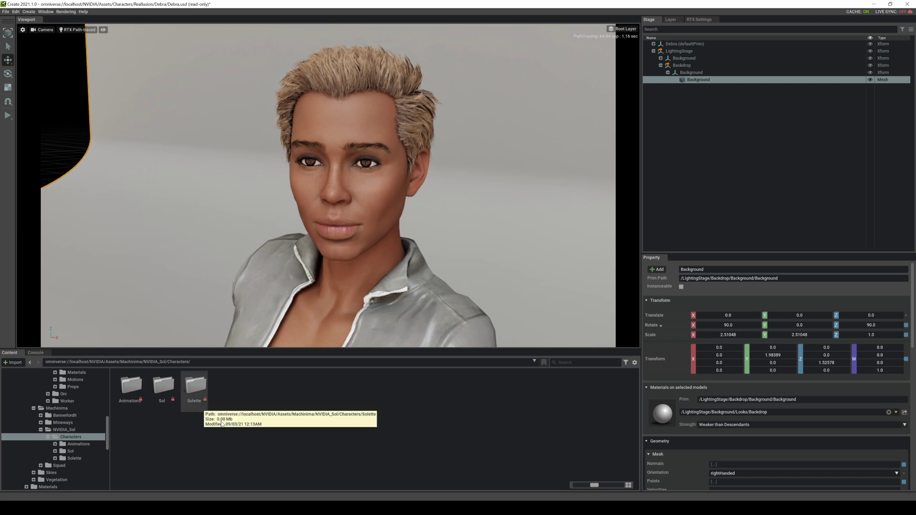
double_click(163, 386)
double_click(163, 385)
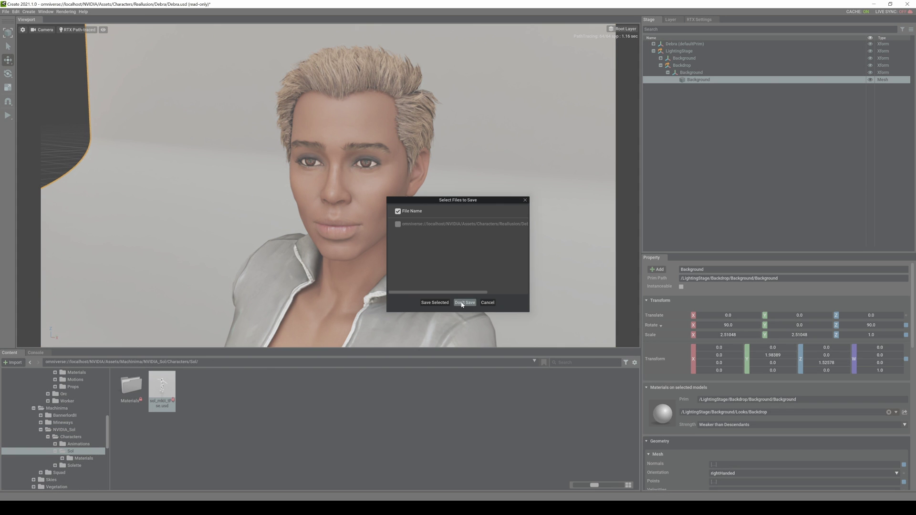
click(462, 302)
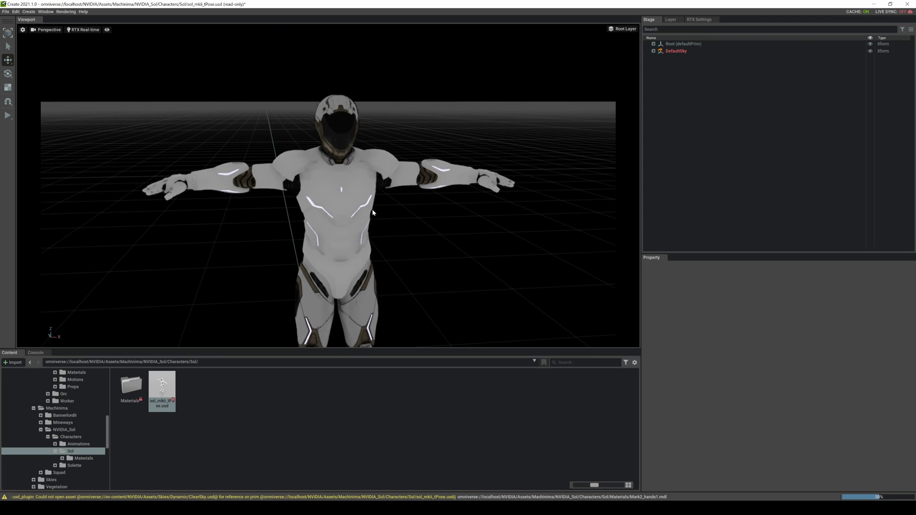
Compare the Sol character's upper body in RTX Path-Traced and return the viewport renderer to RTX Real-Time.
scroll(373, 212, up, 5)
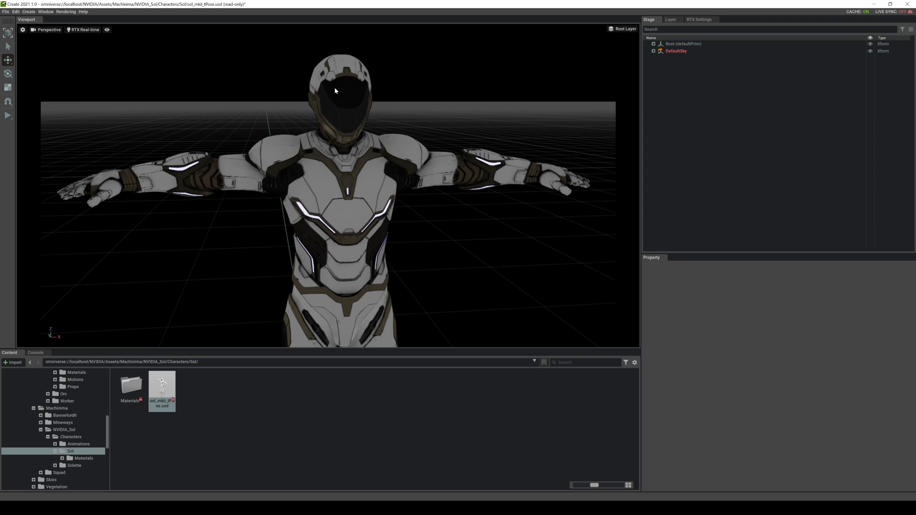
click(84, 29)
click(99, 43)
click(114, 36)
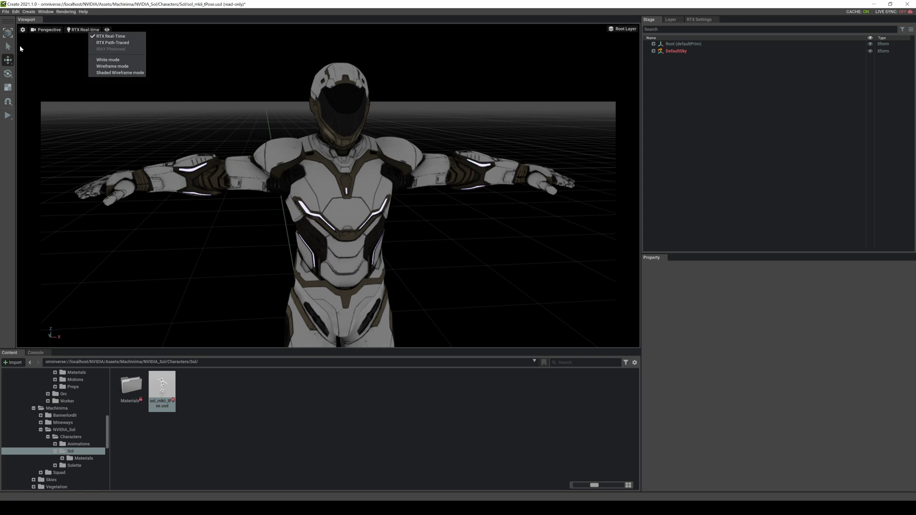
Add a Rect Light to the Sol character scene.
click(29, 12)
click(29, 12)
mouse_move(37, 26)
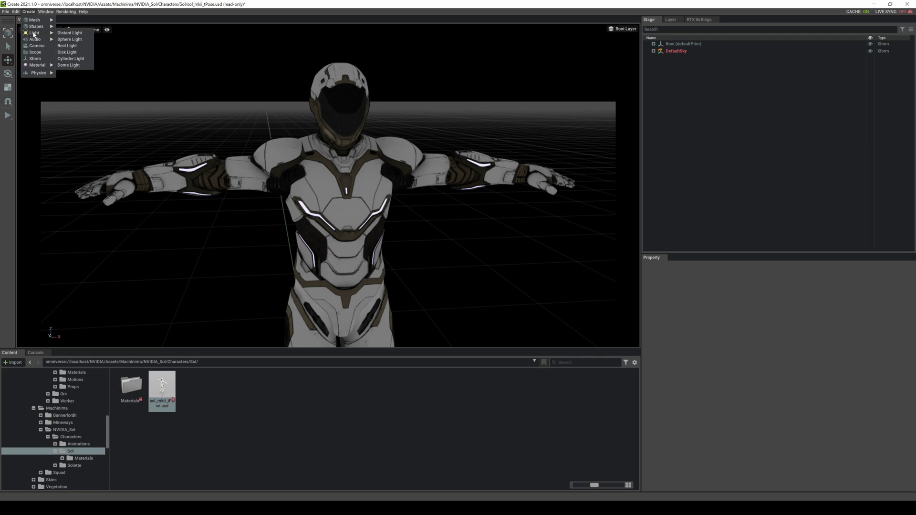
click(70, 45)
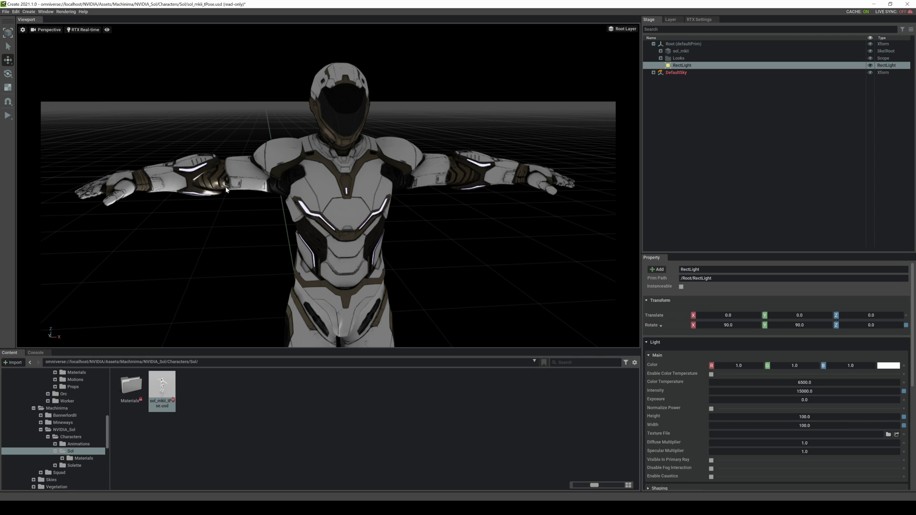
Move the rect light beside the character's outstretched arm to about X -85.6, Z 162.8, and rotate it to about -84.9 on Y.
scroll(204, 218, down, 10)
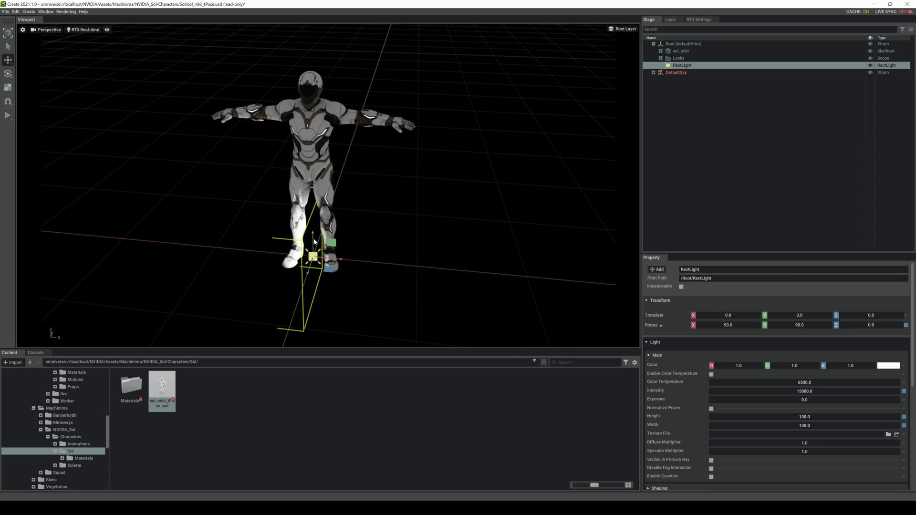
drag(314, 242, 40, 142)
key(e)
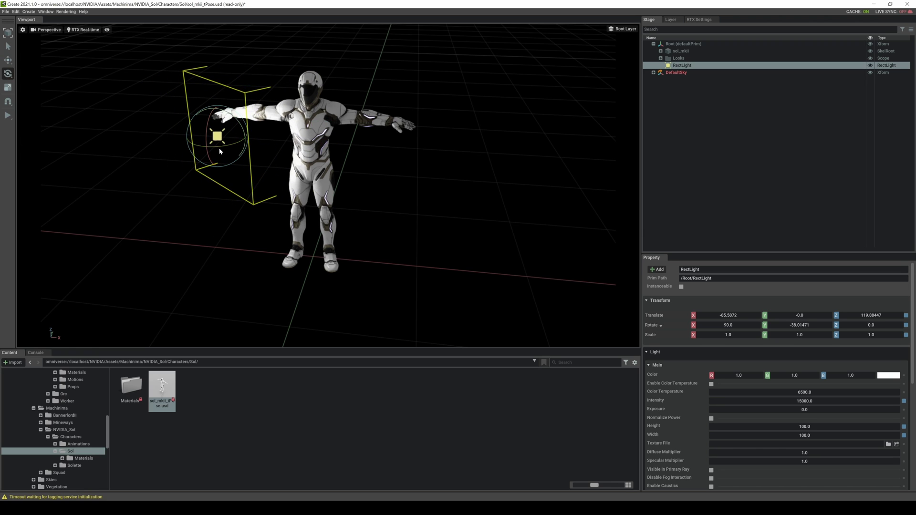
drag(219, 147, 210, 72)
key(w)
Switch the viewport renderer to RTX Path-Traced for the lit Sol character.
scroll(348, 106, up, 5)
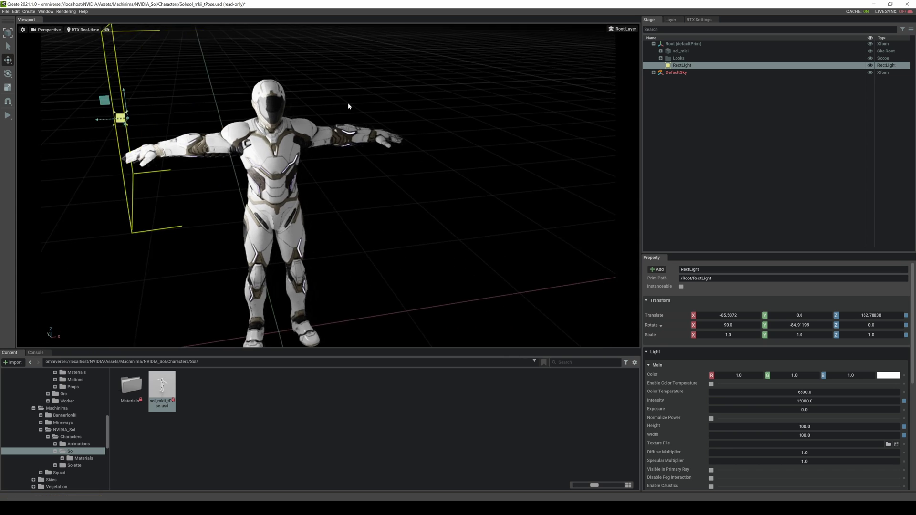
key(w)
mouse_move(348, 106)
right_down()
mouse_move(323, 94)
mouse_move(333, 97)
right_up()
key(q)
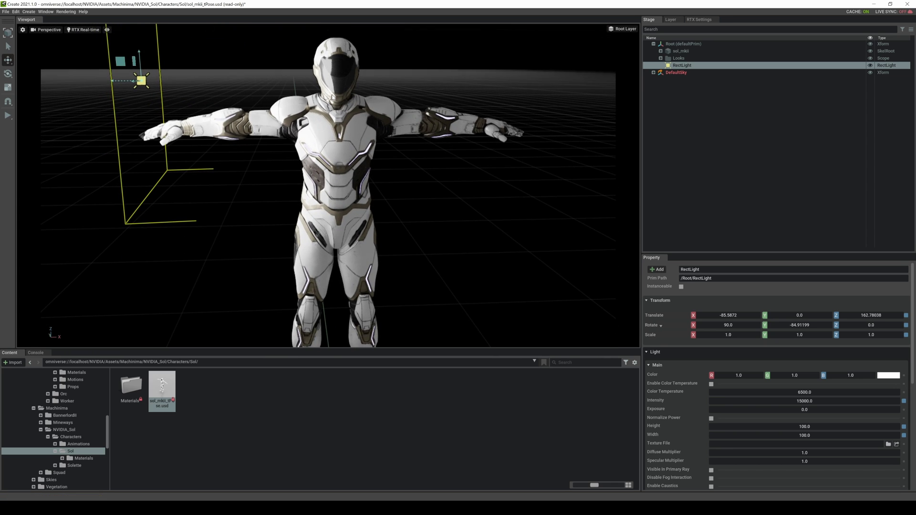
middle_drag(332, 97, 342, 155)
click(85, 30)
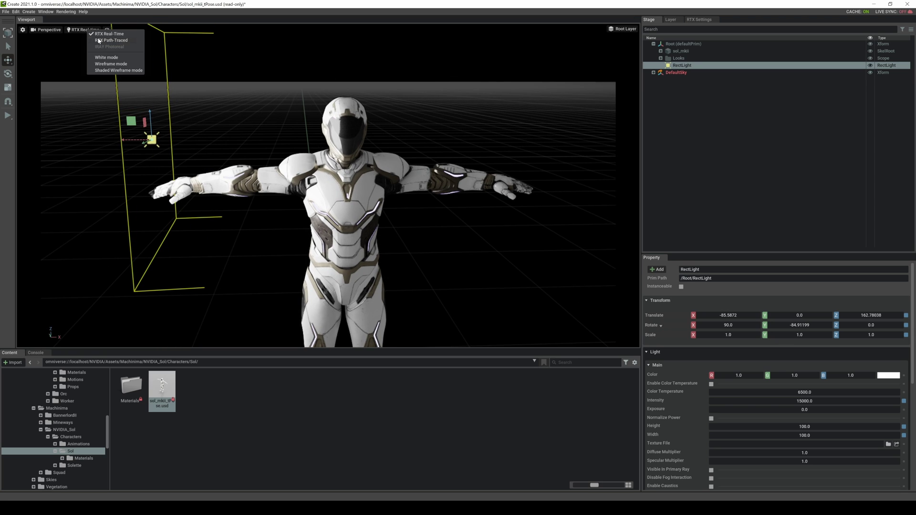
click(104, 41)
Move the rect light closer to the Sol character's head, to about X -31.2, Y 4.8.
click(139, 143)
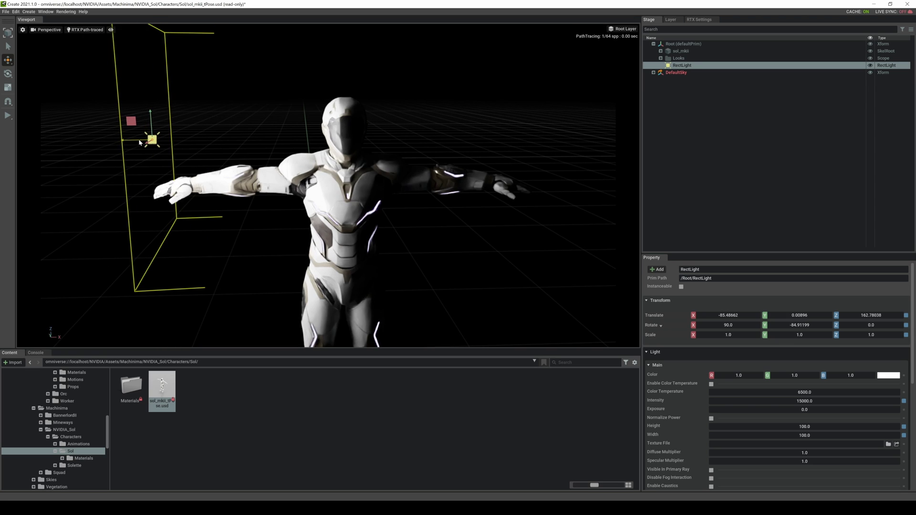
drag(140, 143, 186, 152)
scroll(310, 166, up, 10)
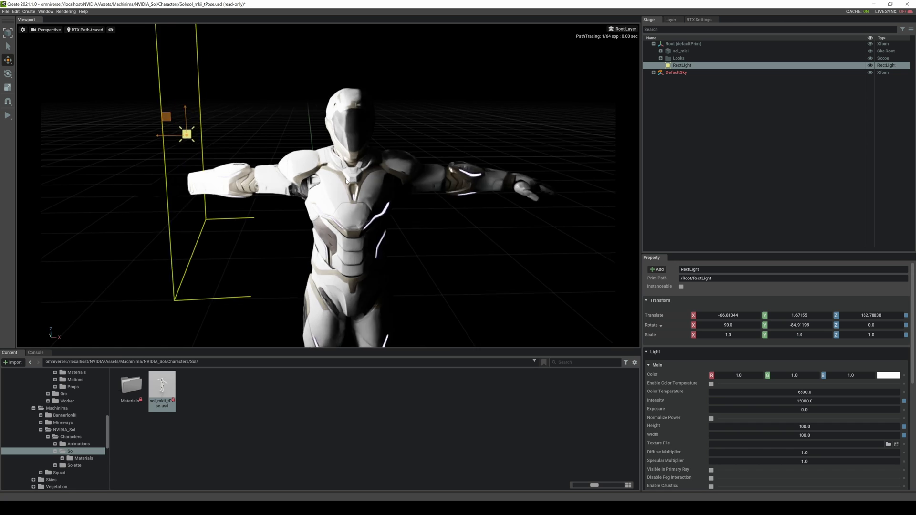
right_drag(308, 168, 300, 168)
key(q)
key(e)
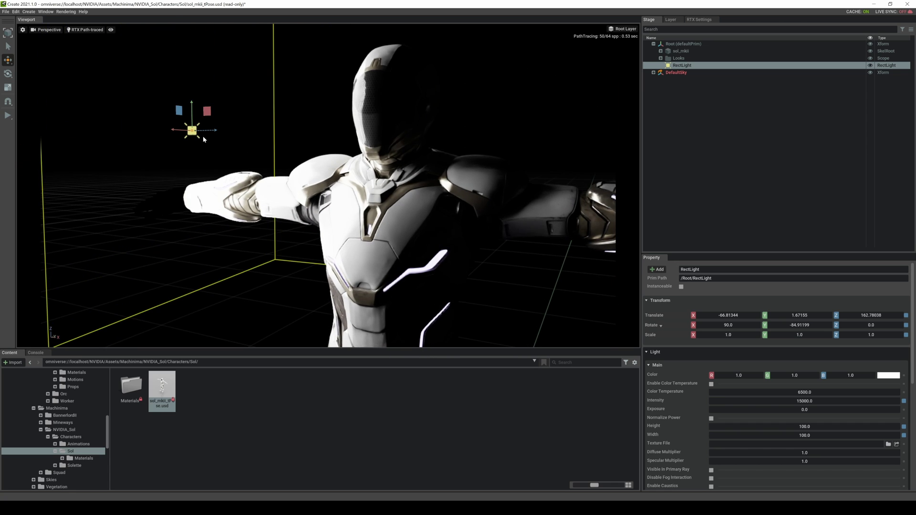
drag(213, 133, 319, 148)
Examine the Sol character's helmet, visor and shoulders under the rect light in path-traced rendering.
key(w)
key(d)
mouse_move(418, 167)
right_down()
mouse_move(432, 176)
mouse_move(440, 211)
mouse_move(436, 182)
mouse_move(470, 169)
mouse_move(505, 182)
mouse_move(425, 166)
mouse_move(419, 154)
right_up()
key(a)
key(a)
right_drag(419, 153, 440, 174)
key(s)
key(w)
scroll(439, 175, up, 1)
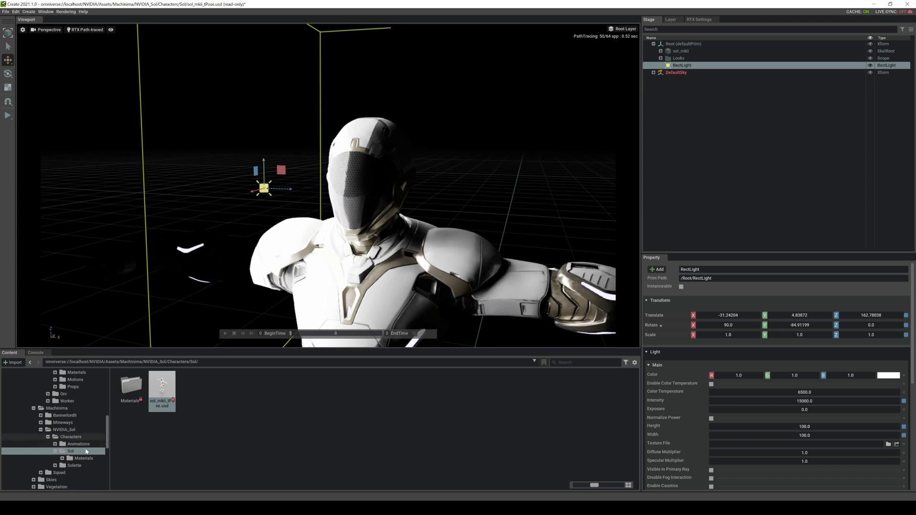
Add sol_female.usd from the Solette folder to the scene and position it beside the Sol character.
click(73, 465)
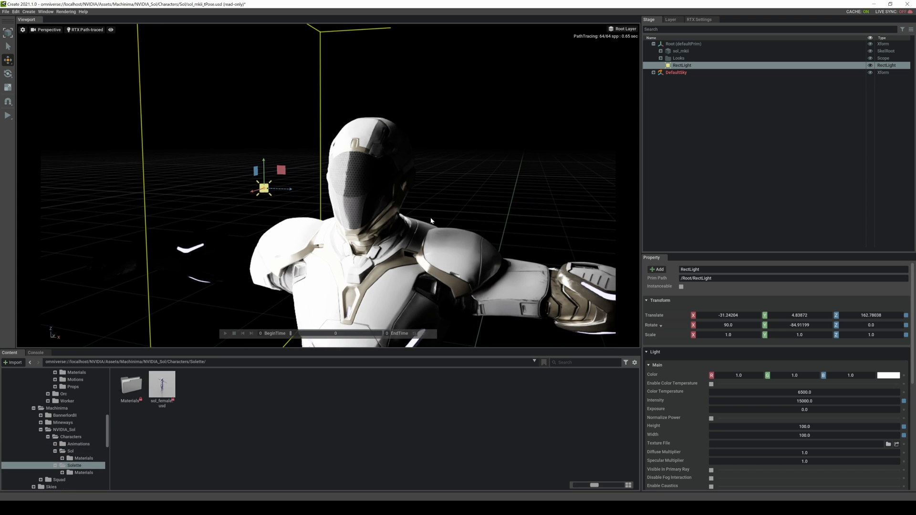
scroll(439, 224, down, 8)
drag(162, 385, 210, 316)
right_click(279, 314)
right_drag(248, 290, 210, 302)
mouse_move(210, 303)
alt+mouse_down()
mouse_move(267, 300)
mouse_move(246, 152)
mouse_move(255, 127)
mouse_move(221, 280)
mouse_move(346, 267)
mouse_move(358, 280)
mouse_move(467, 274)
mouse_move(285, 249)
alt+mouse_up()
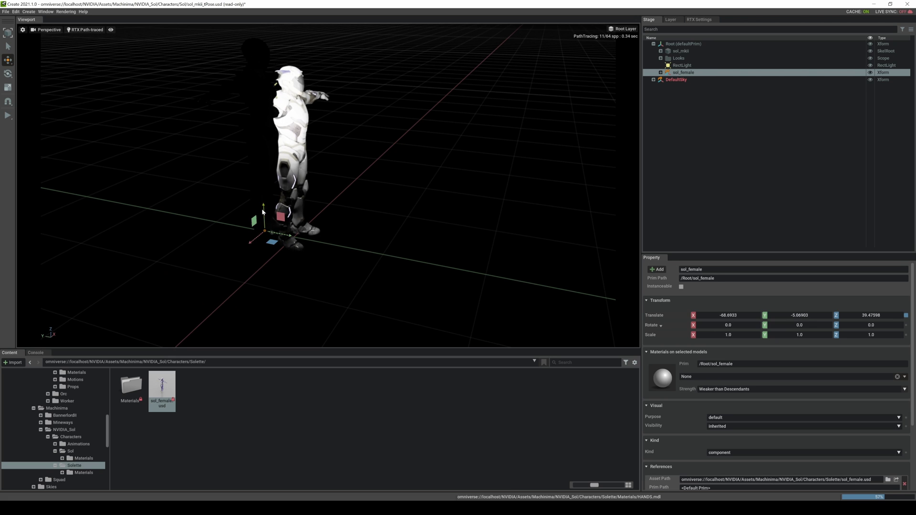
drag(265, 212, 291, 190)
Select the rect light and move it out beside the female character, to about X -105.3, Y -39.8.
click(409, 139)
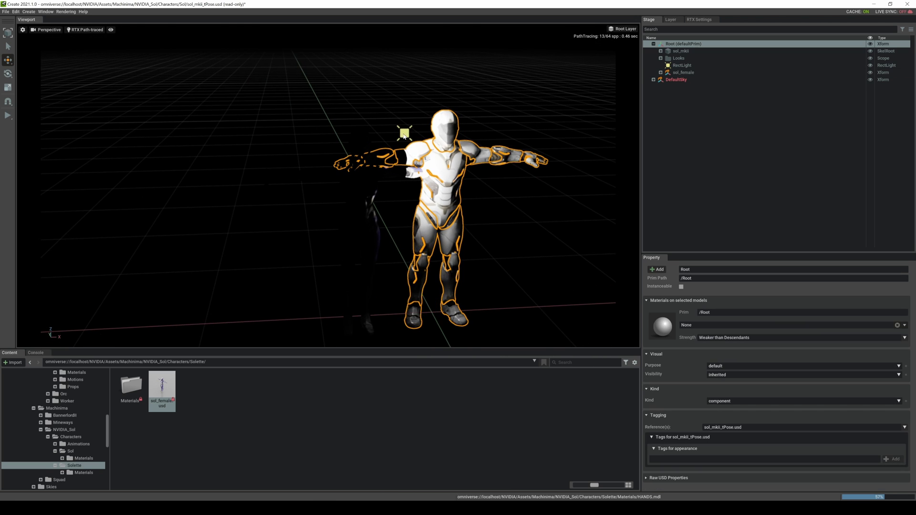
alt+drag(410, 127, 371, 136)
key(w)
mouse_move(408, 107)
right_down()
mouse_move(425, 87)
mouse_move(376, 145)
right_up()
key(w)
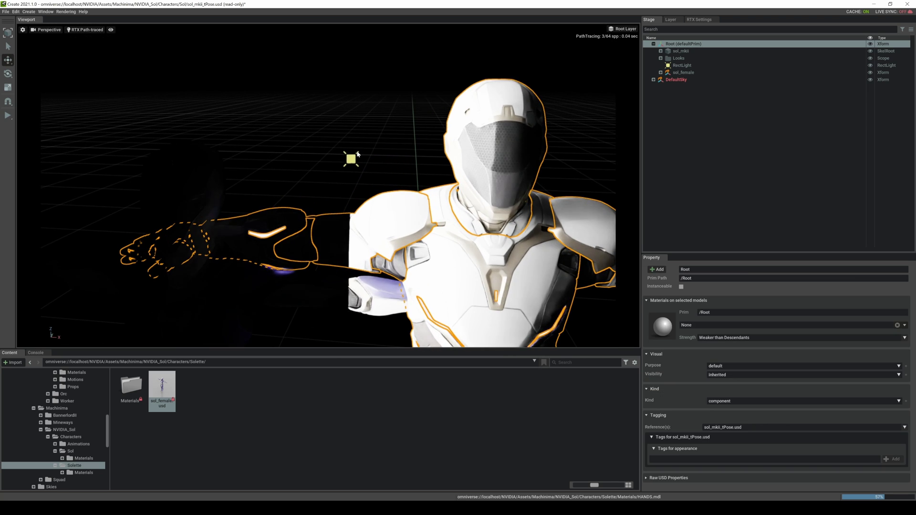
click(362, 139)
click(453, 137)
click(681, 66)
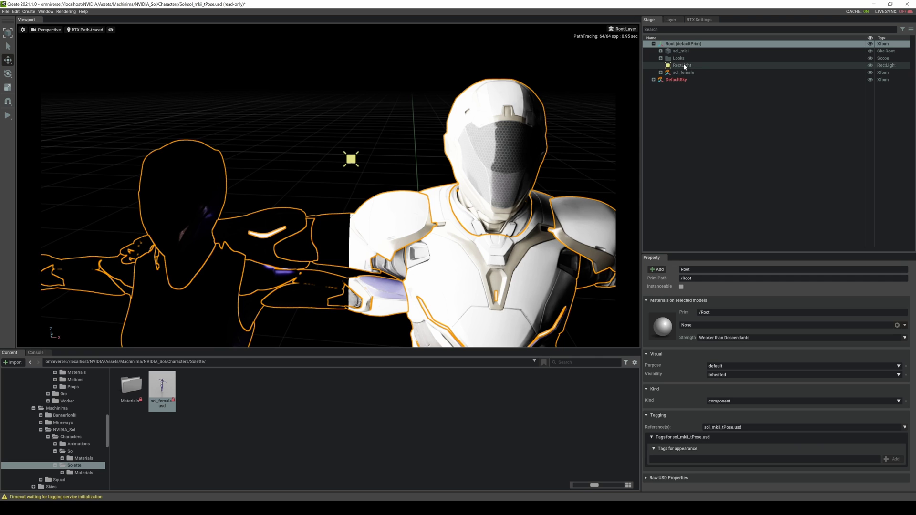
scroll(375, 150, down, 4)
drag(374, 149, 186, 173)
Check the light on the female character and nudge the rect light to about X -104.9.
right_drag(286, 254, 240, 157)
key(w)
key(s)
key(d)
key(a)
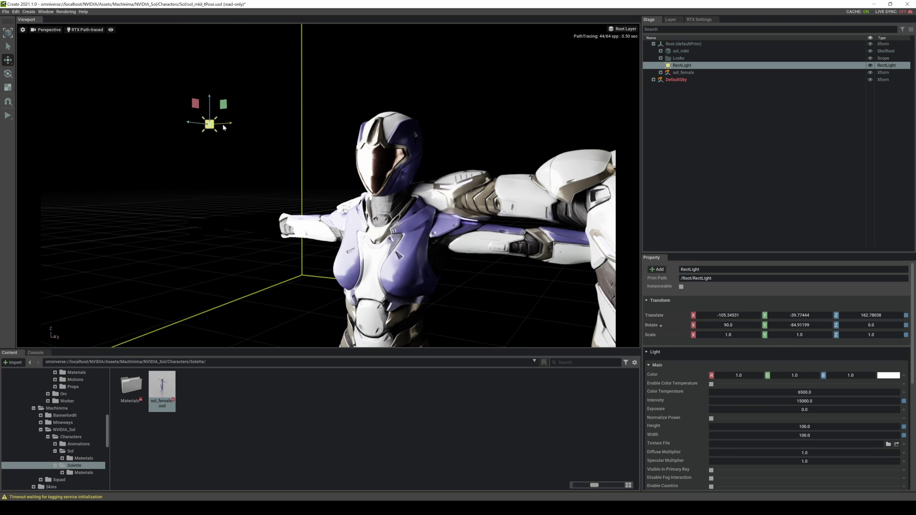
drag(222, 124, 233, 139)
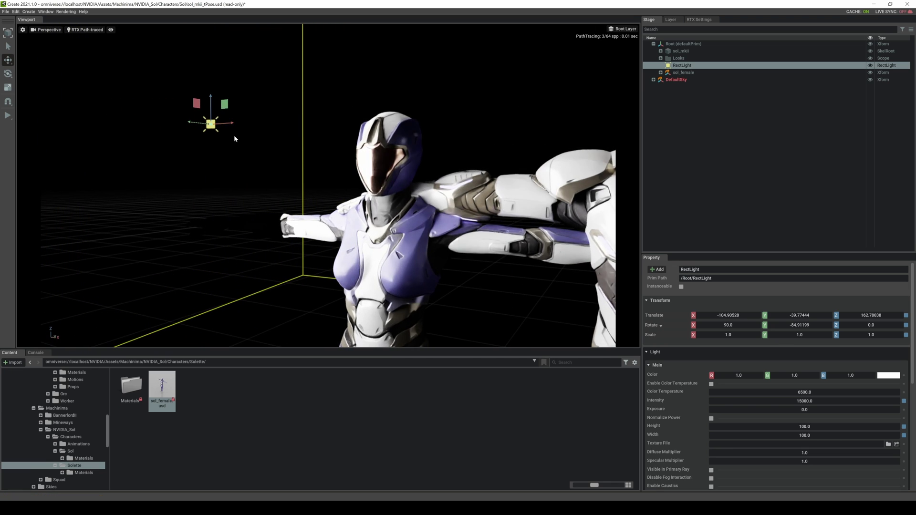
Set the viewport's render resolution to 2048x1080.
click(24, 30)
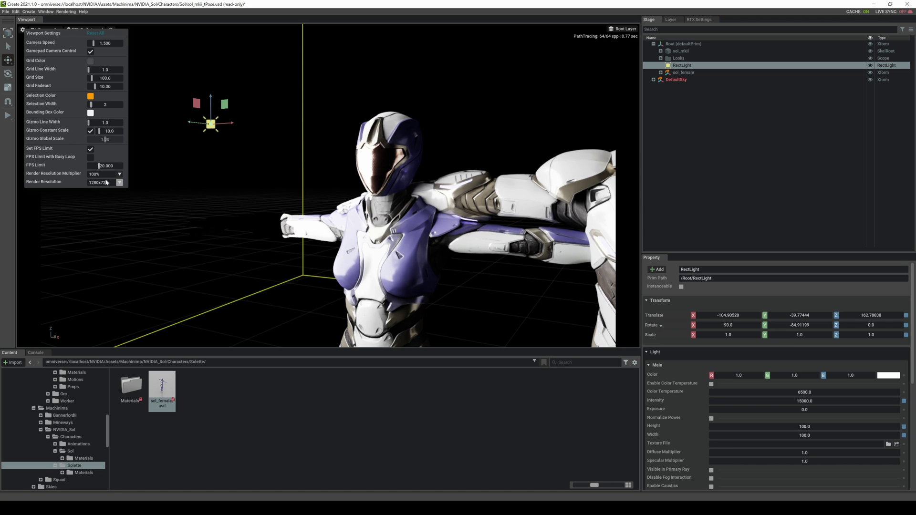
click(118, 183)
click(106, 205)
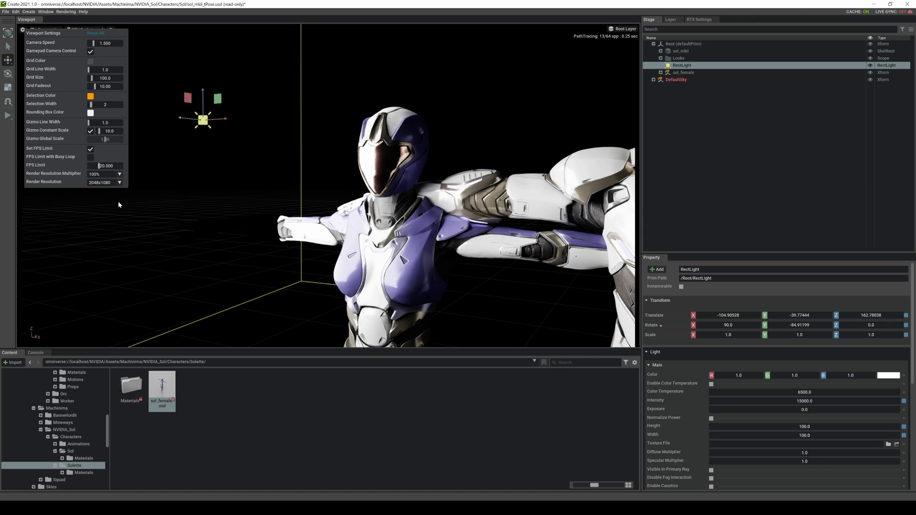
Inspect both characters, compare them in RTX Real-Time, and return the viewport renderer to RTX Path-Traced.
mouse_move(386, 181)
right_down()
mouse_move(449, 202)
mouse_move(461, 194)
mouse_move(449, 199)
right_up()
key(w)
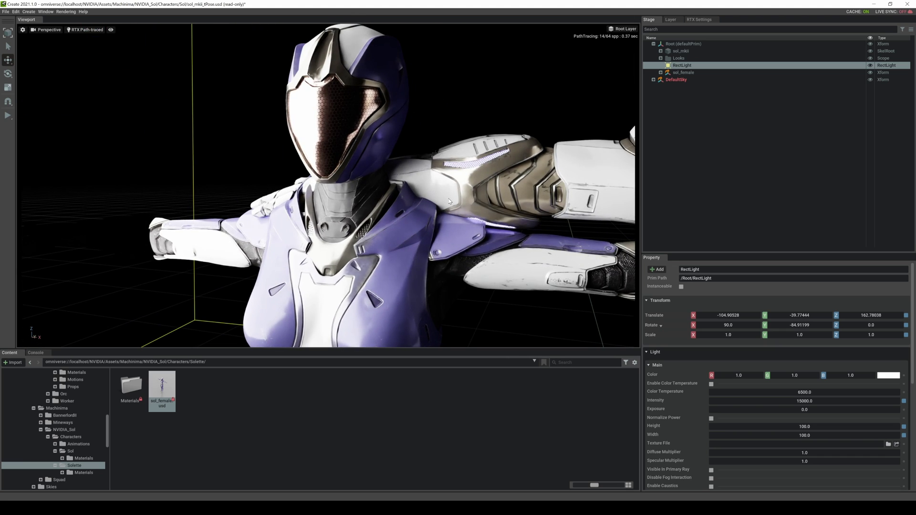
scroll(448, 200, down, 5)
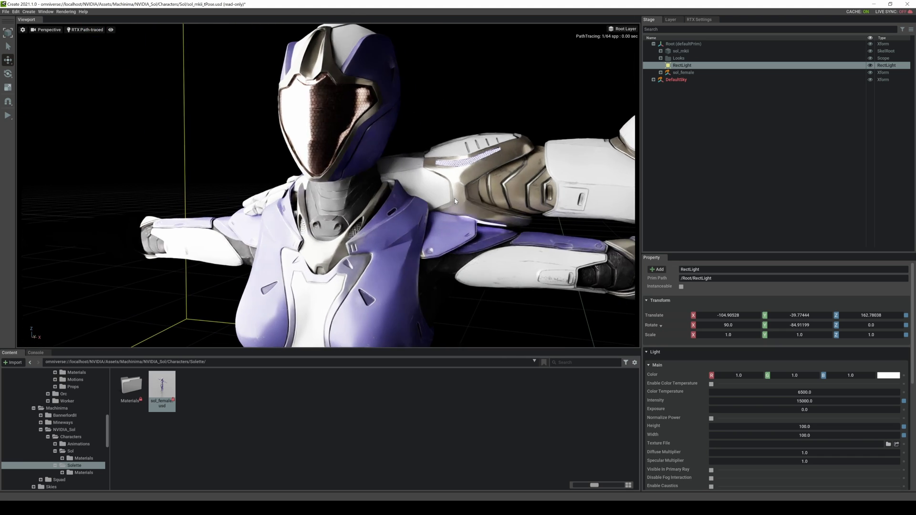
right_drag(460, 197, 455, 196)
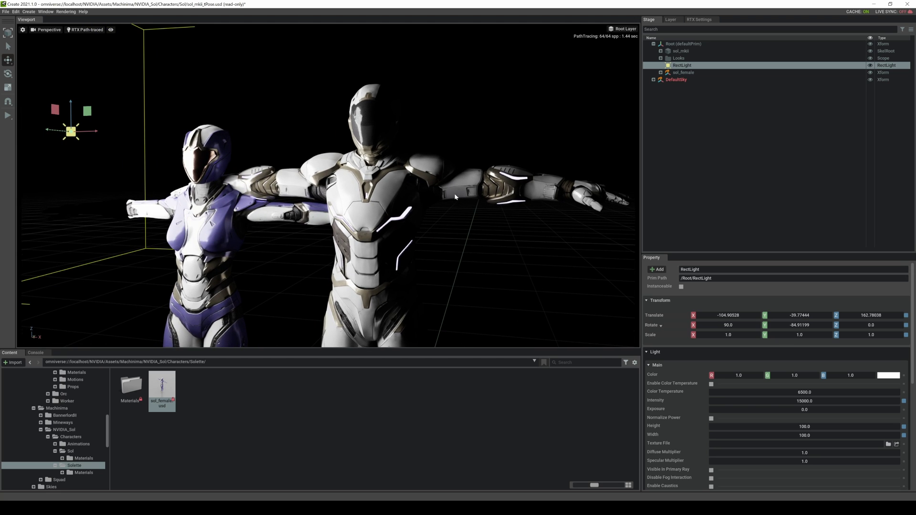
click(76, 31)
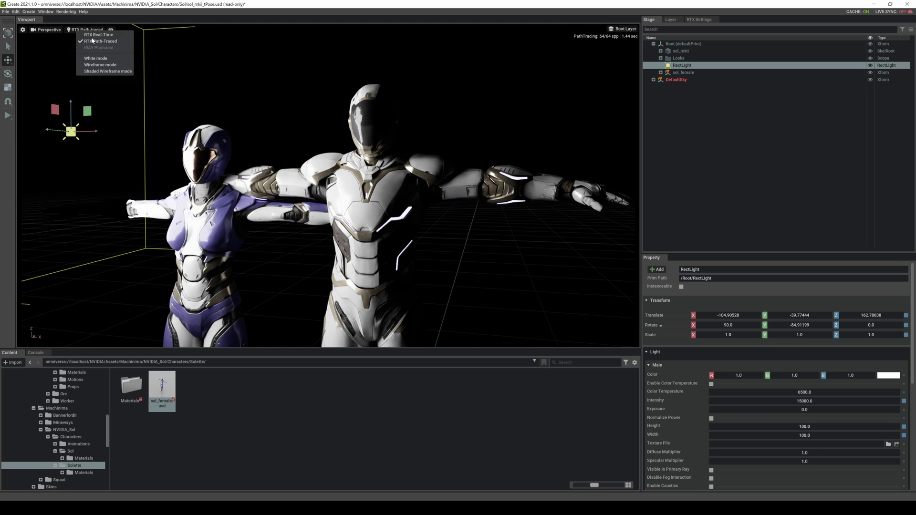
click(92, 36)
click(97, 42)
Set the viewport's render resolution to 3840x2160 and deselect the rect light.
click(23, 30)
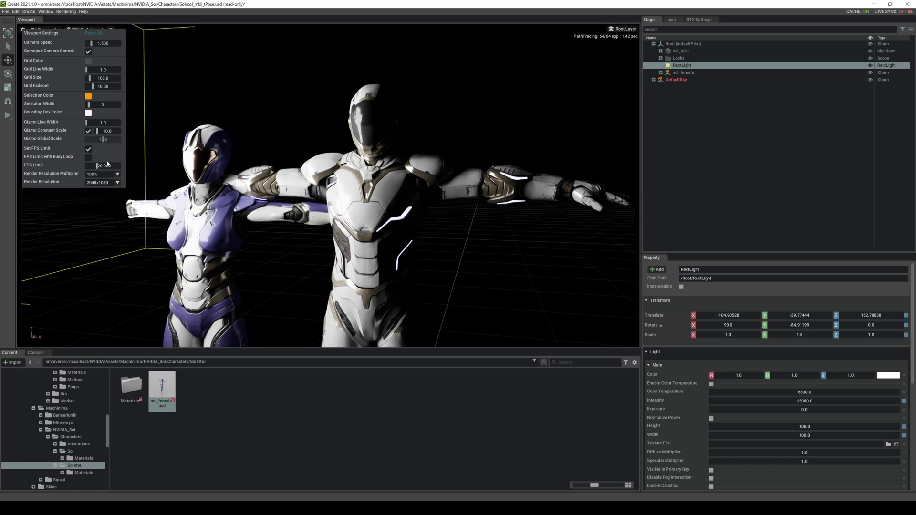
click(117, 182)
click(99, 197)
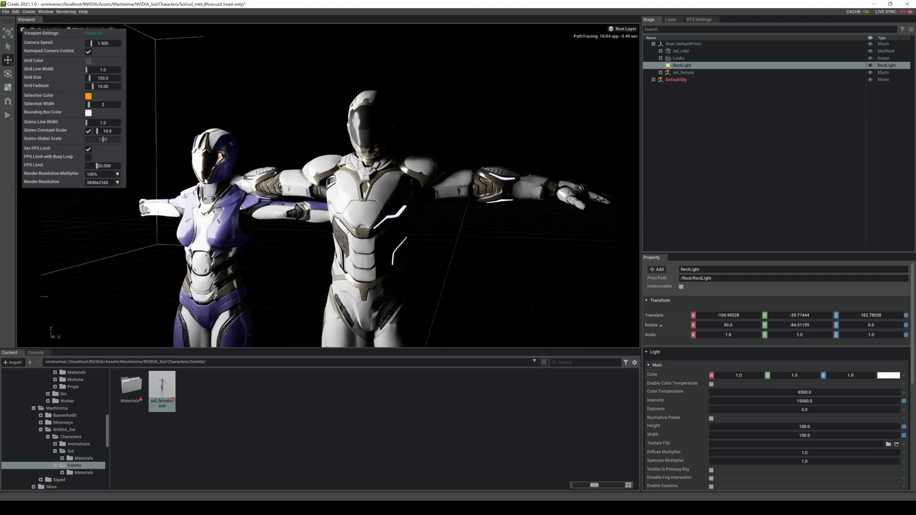
click(285, 143)
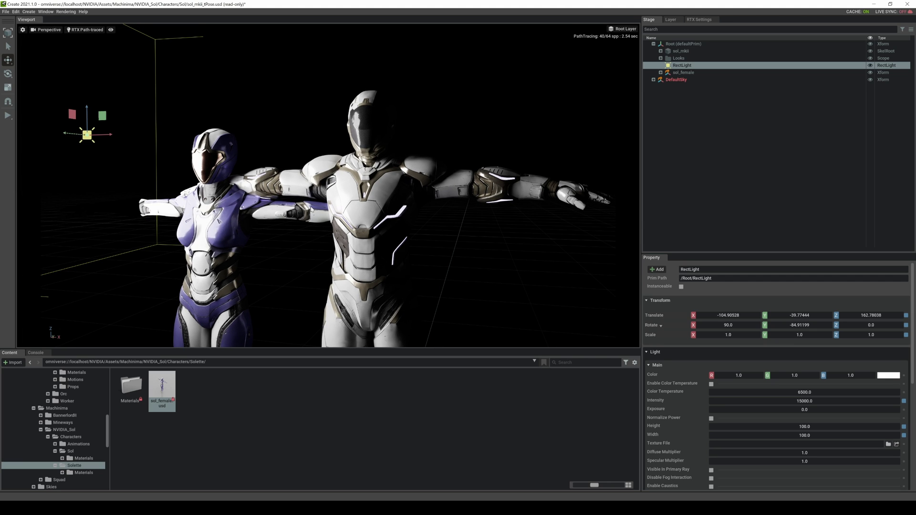
click(285, 143)
middle_drag(313, 224, 326, 201)
right_drag(313, 222, 315, 219)
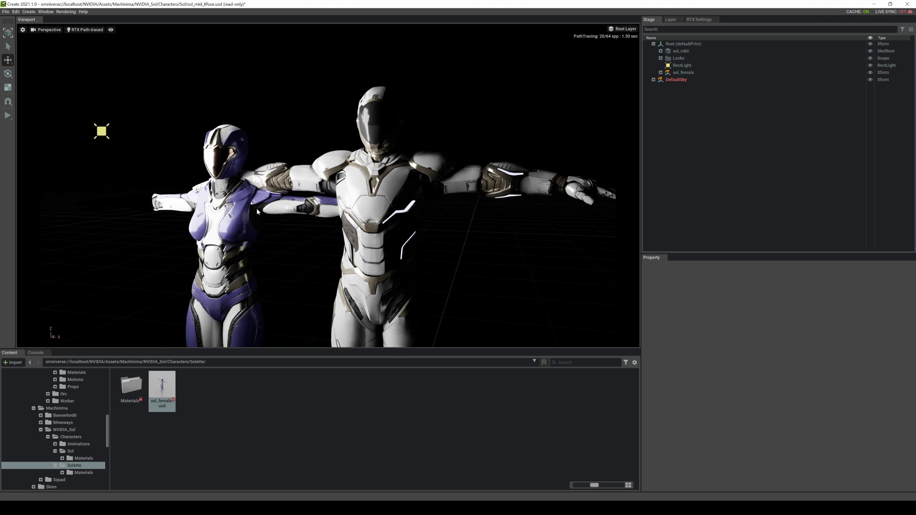